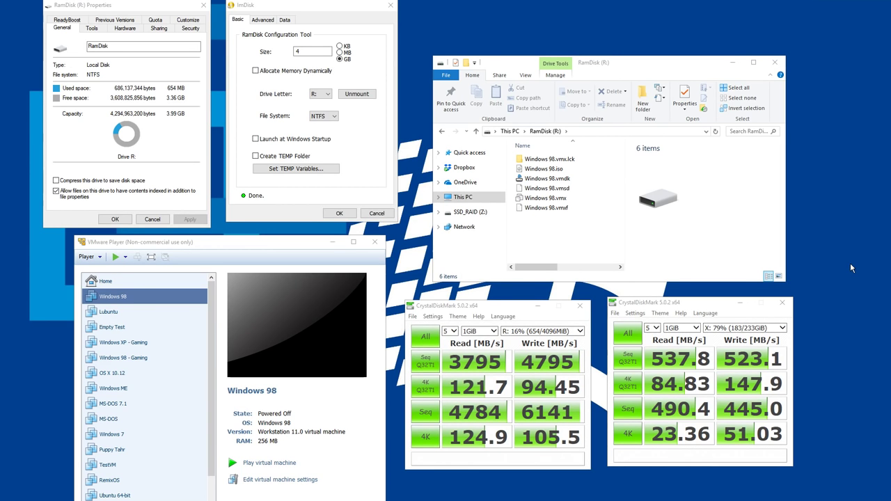
Step: Place the X: drive CrystalDiskMark results (537.8 MB/s) beside the RAM disk R: results (3795 MB/s)
left_click_drag(713, 304, 711, 308)
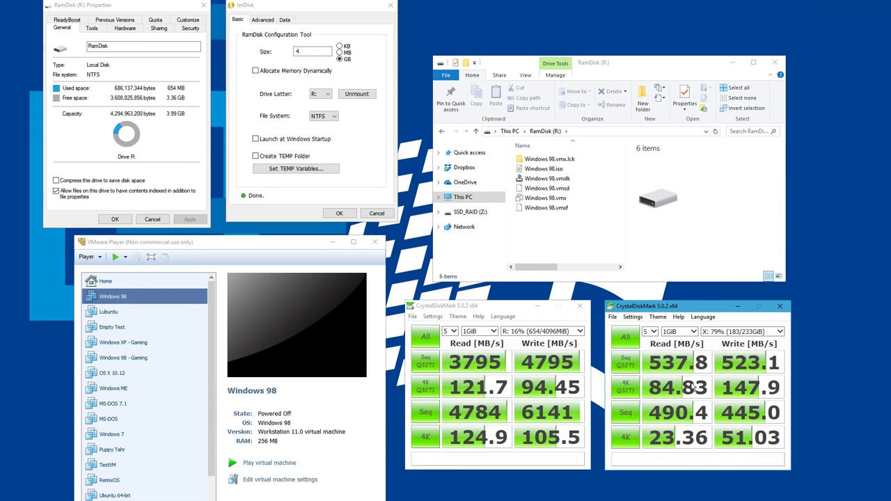
left_click(488, 307)
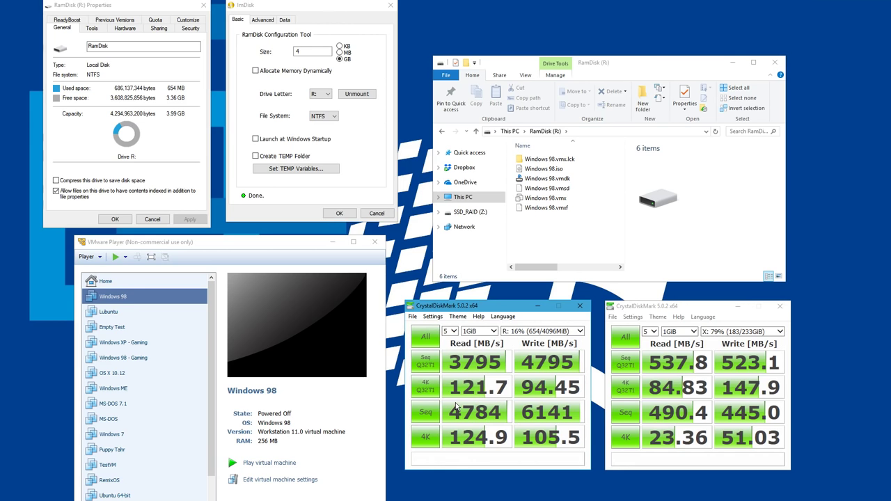
Step: Inspect the Windows 98 .iso, .vmdk, .vmx, .vmxf and .vmx.lck files on RamDisk (R:)
left_click(580, 228)
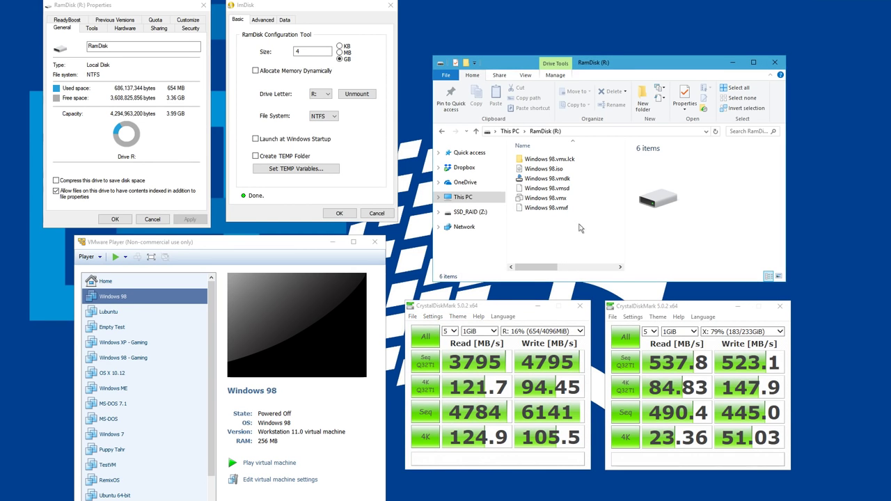
left_click(553, 171)
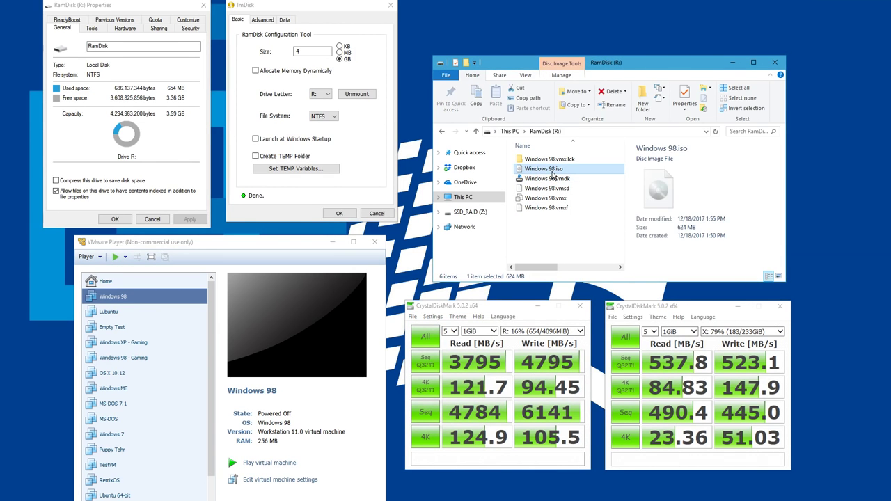
left_click(561, 181)
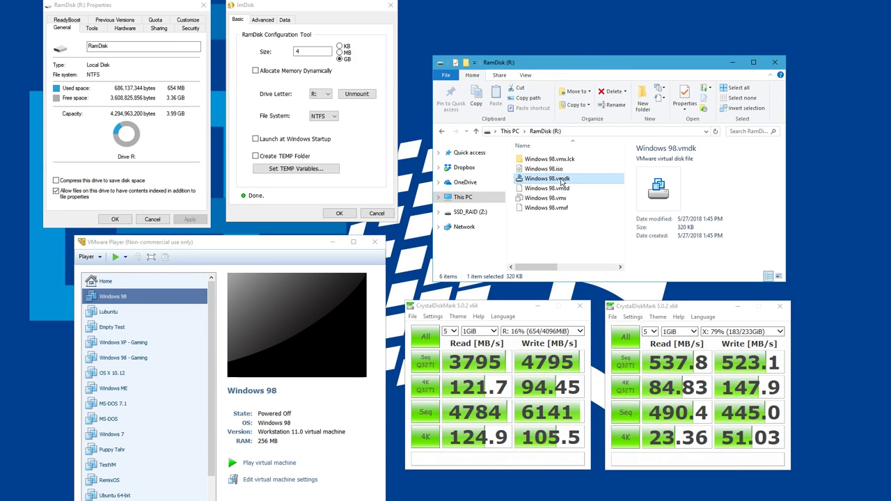
left_click(557, 198)
left_click(556, 208)
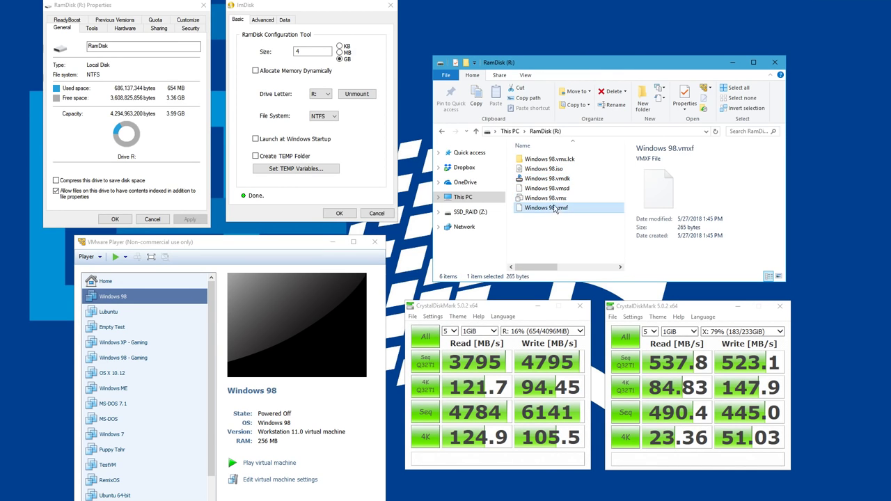
left_click(550, 160)
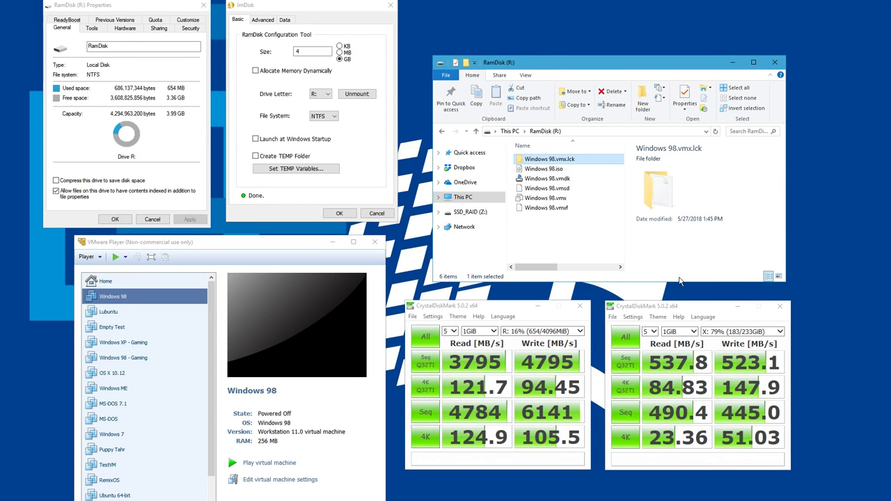
left_click(341, 20)
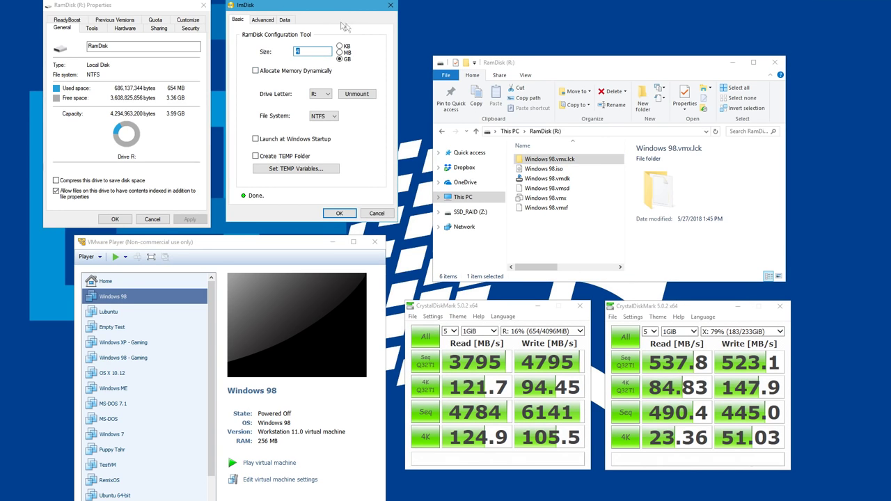
Step: Review ImDisk's Advanced and Data tabs, return to Basic (4 GB, R:, NTFS), then bring VMware Player forward
left_click(262, 20)
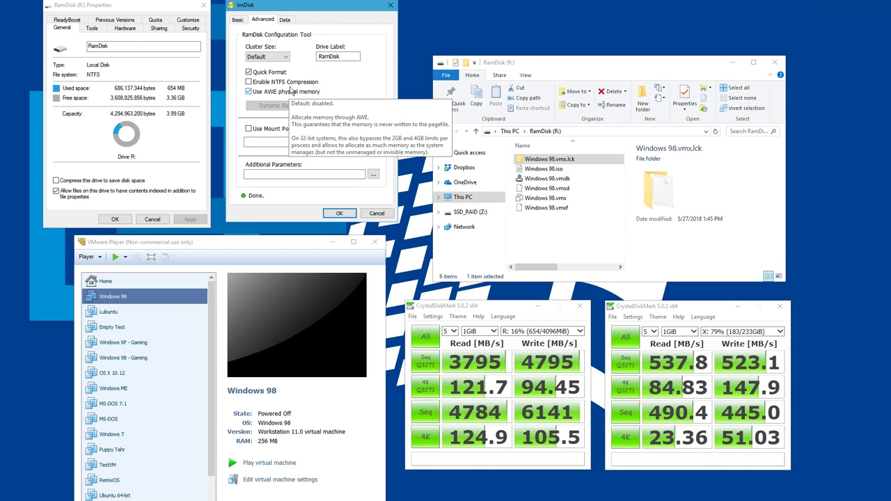
left_click(285, 20)
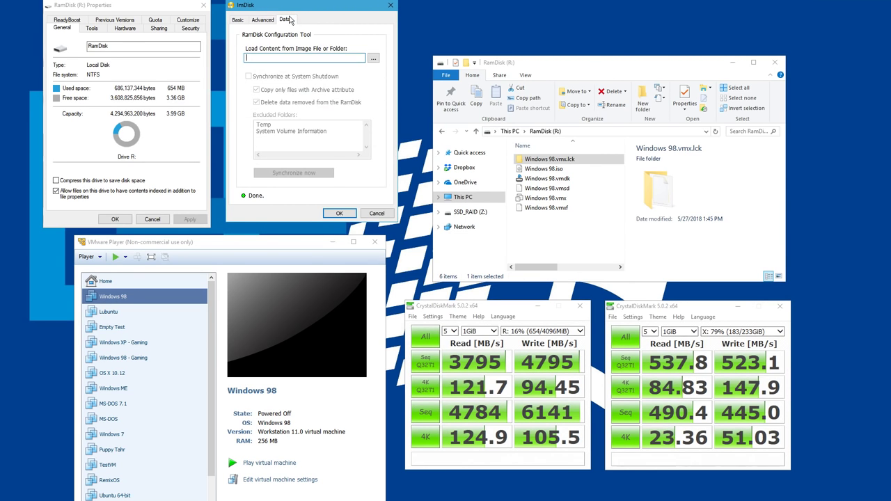
left_click(242, 20)
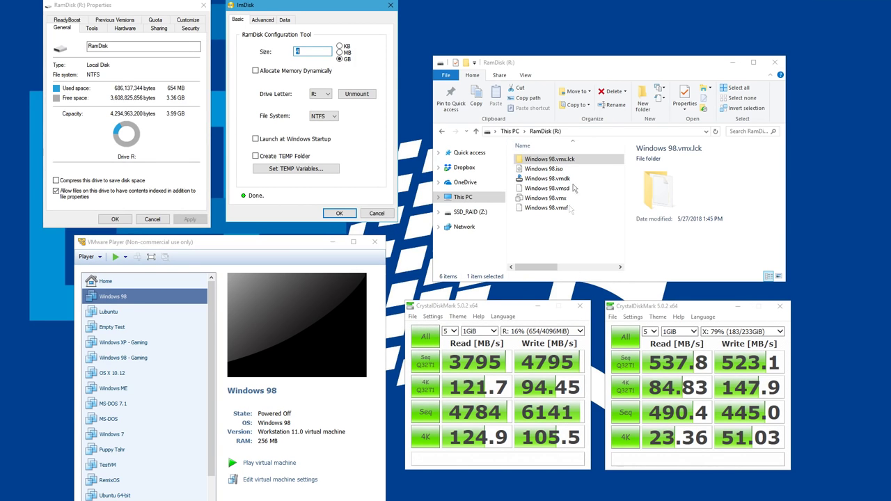
left_click(77, 135)
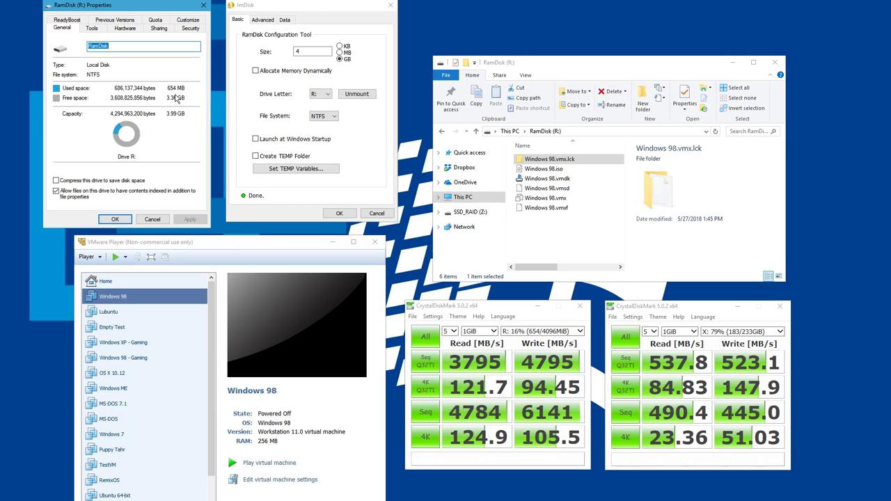
left_click(263, 246)
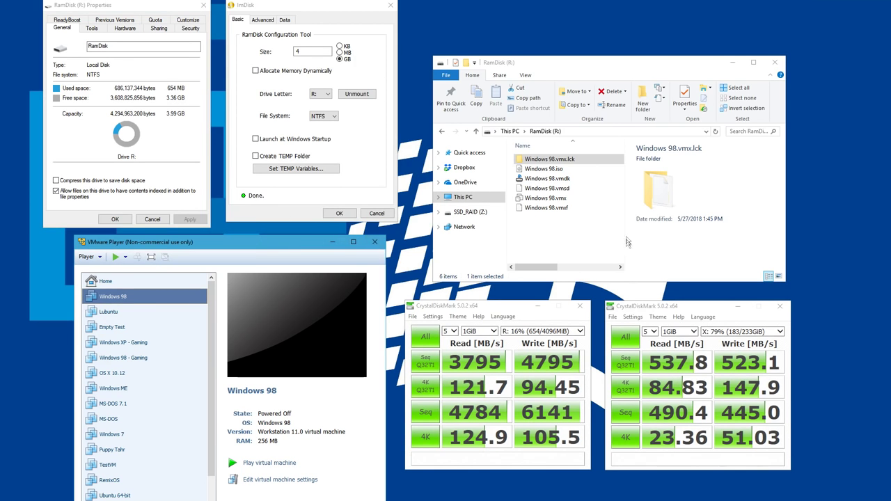
Step: Start the Windows 98 VM, boot from CD-ROM and launch Windows 98 Setup
left_click(243, 463)
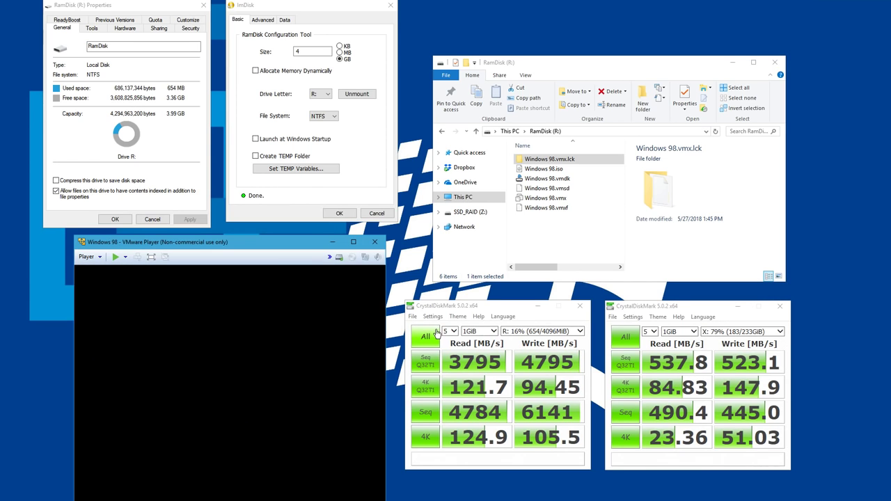
left_click(82, 269)
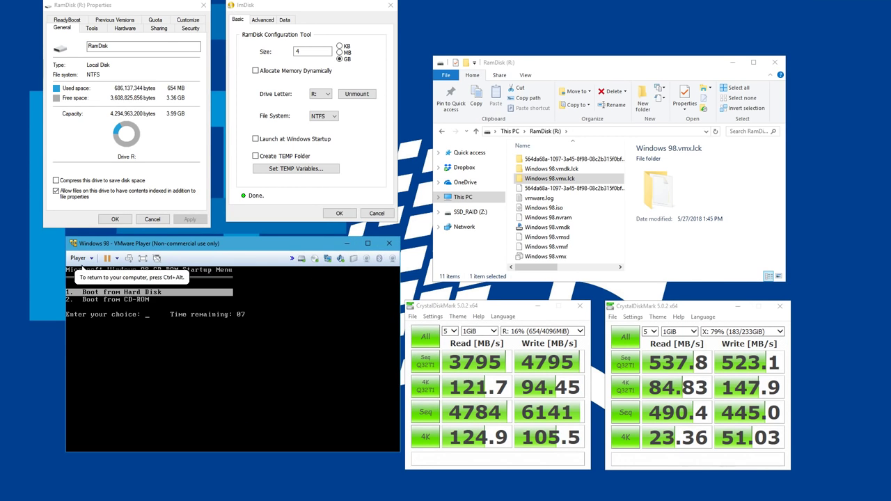
key("Return")
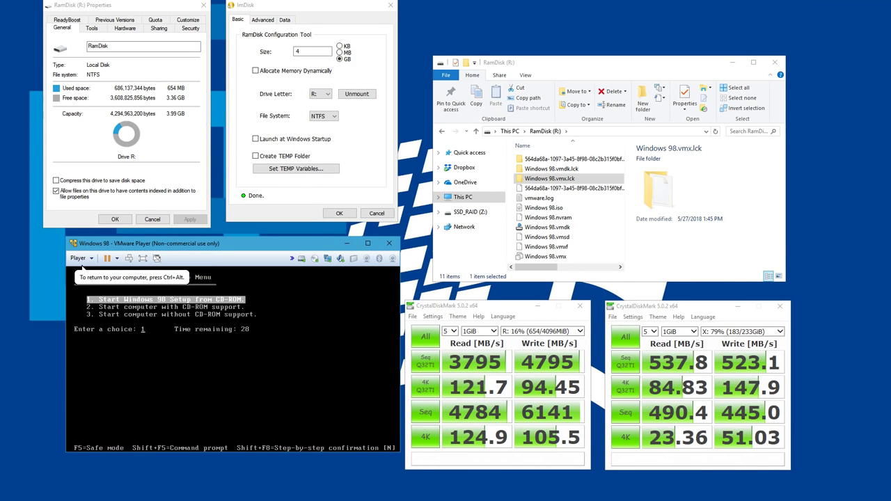
key("Return")
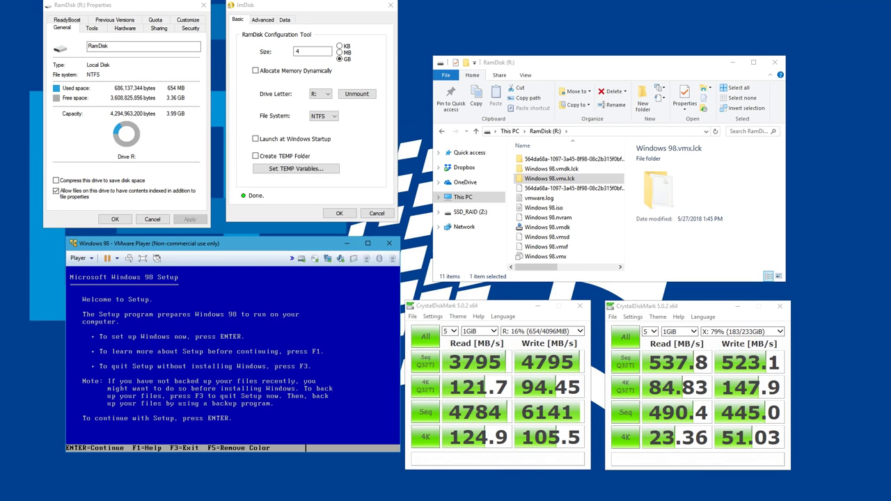
key("Return")
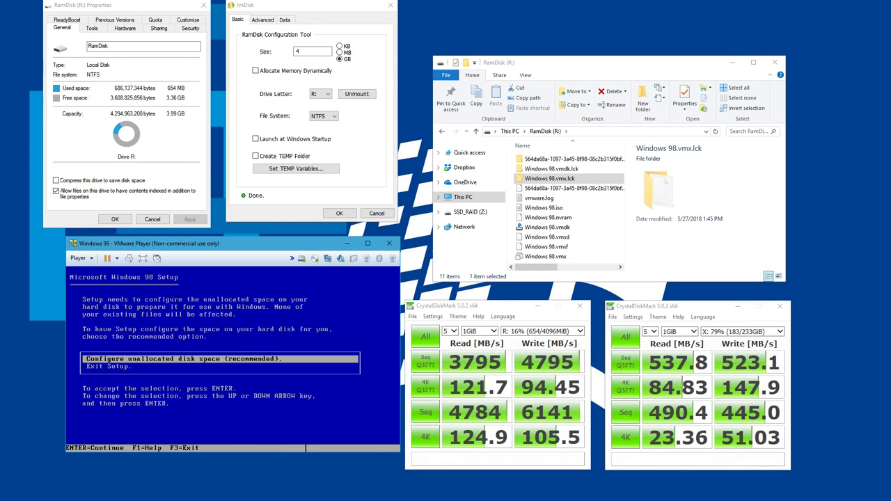
Step: Configure the unallocated disk with large disk support, restart, and rerun Setup from CD-ROM
key("Return")
key("Down")
key("Return")
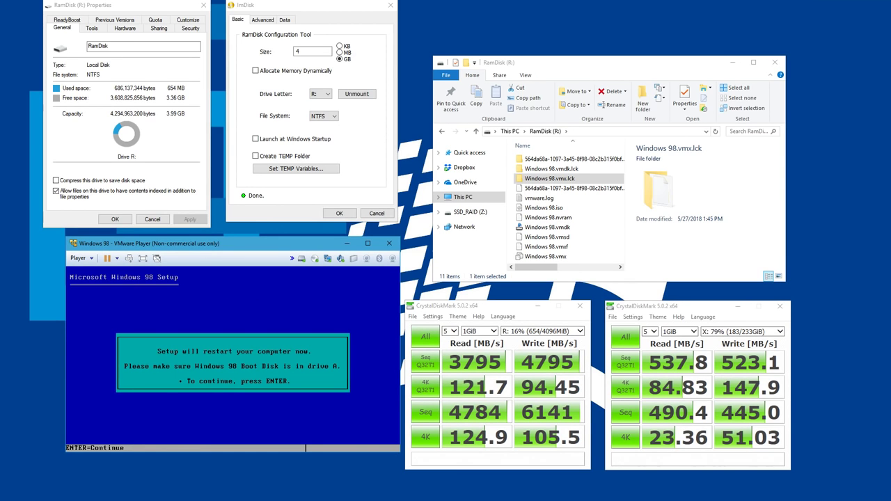
key("Return")
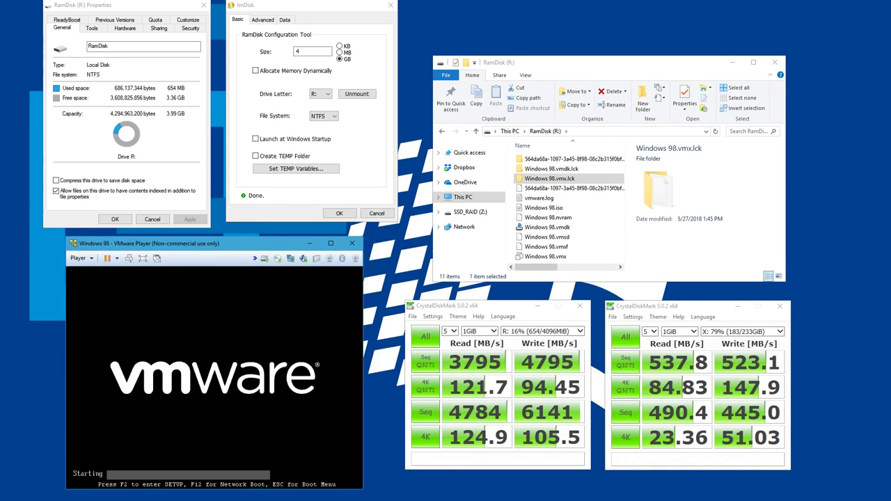
key("Down")
key("Return")
key("Return")
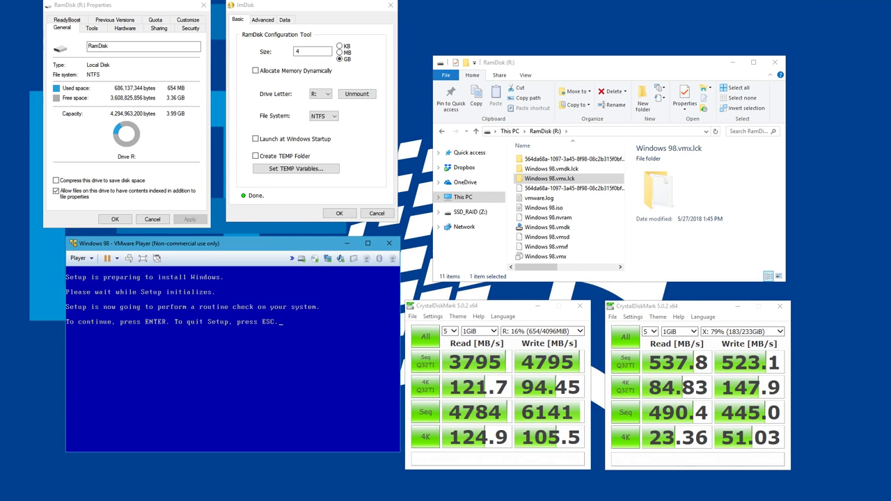
key("Return")
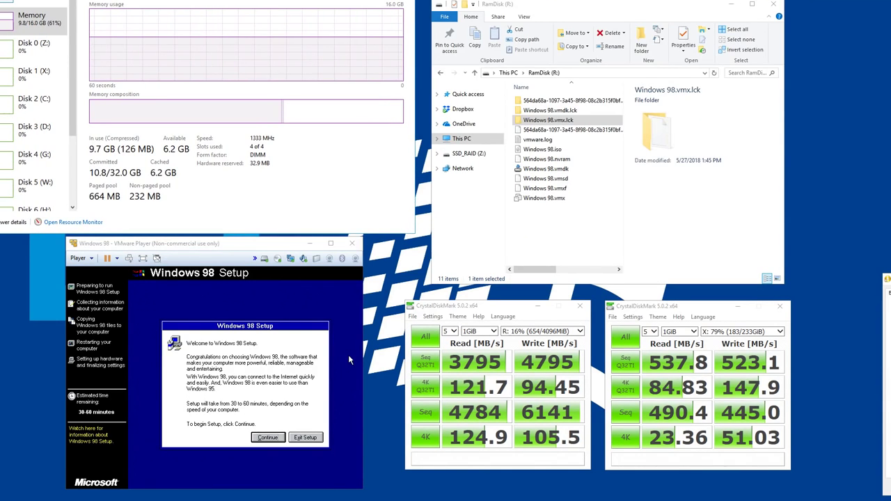
Step: Begin Setup, keep C:\WINDOWS as the install directory, and choose the Custom setup type
left_click_drag(239, 243, 249, 253)
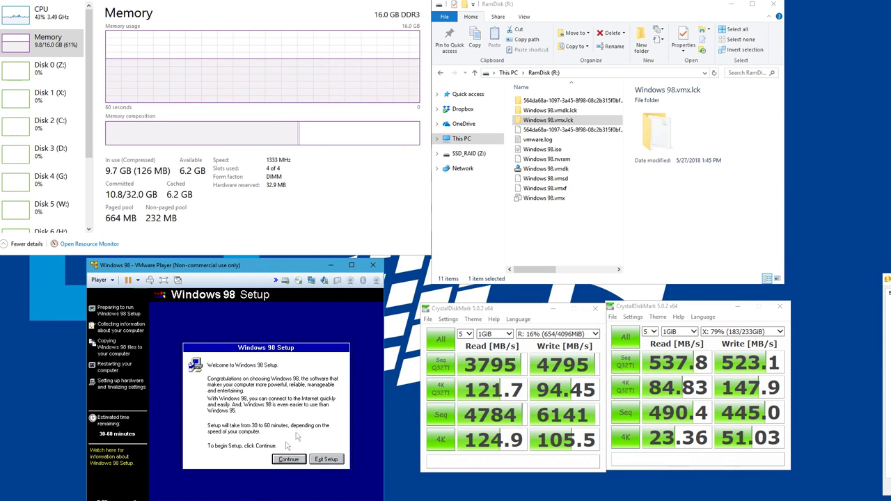
left_click(285, 459)
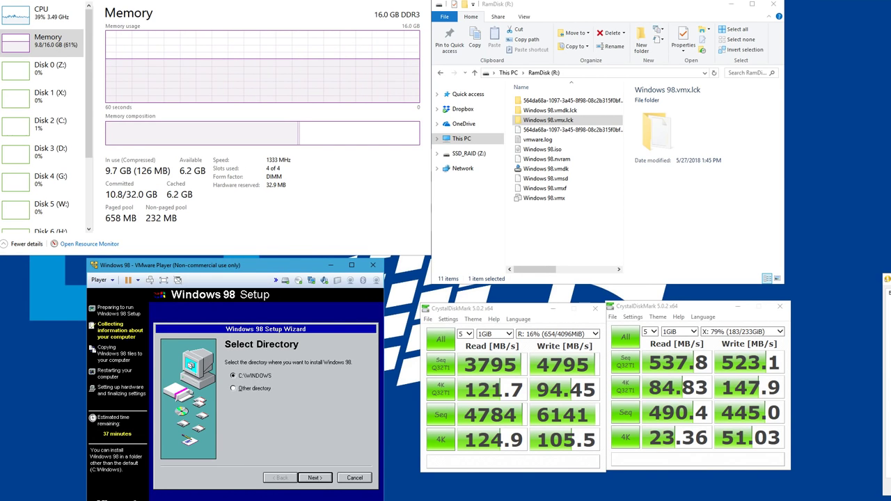
left_click(317, 478)
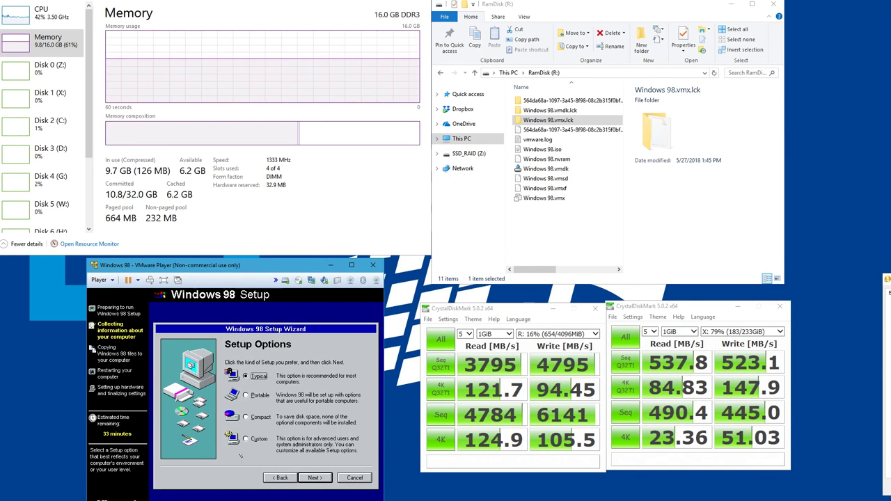
left_click(260, 440)
left_click(315, 478)
Step: Include optional component groups, including all System Tools and Web TV for Windows
left_click(165, 387)
left_click(165, 396)
left_click(165, 404)
left_click(165, 413)
left_click(165, 420)
left_click(165, 437)
scroll(209, 417, "down", 4)
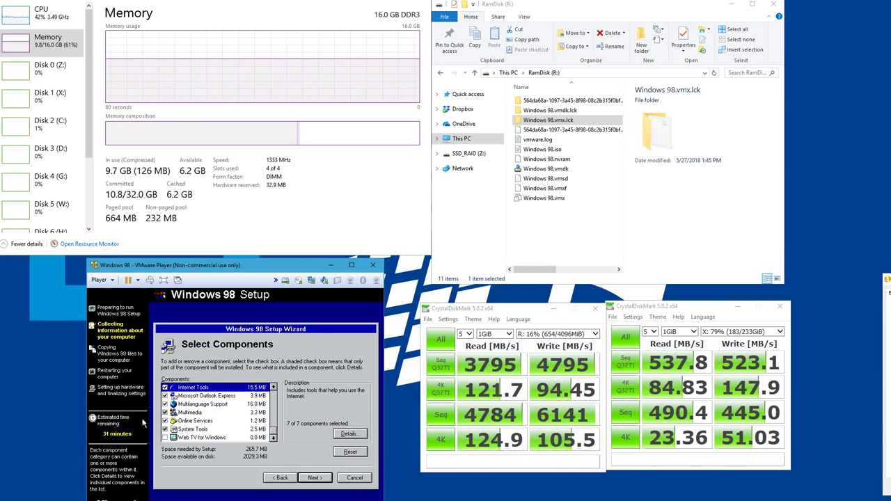
left_click(165, 412)
left_click(165, 429)
left_click(165, 430)
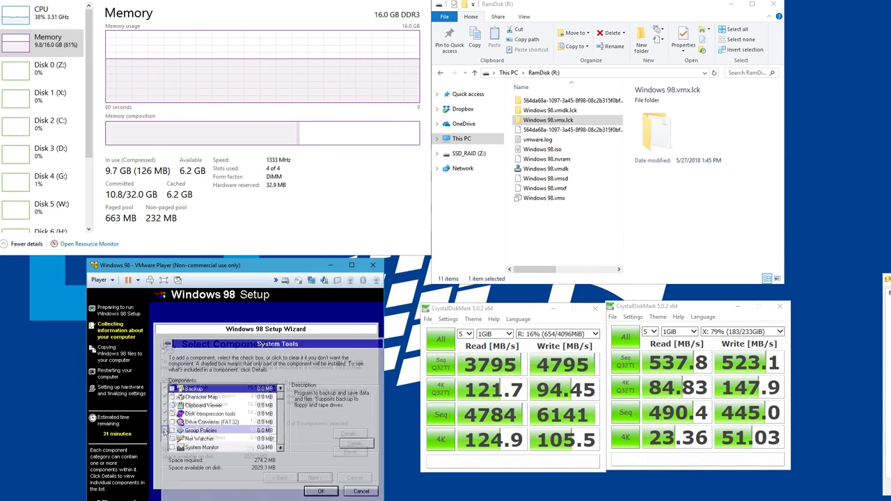
left_click(165, 438)
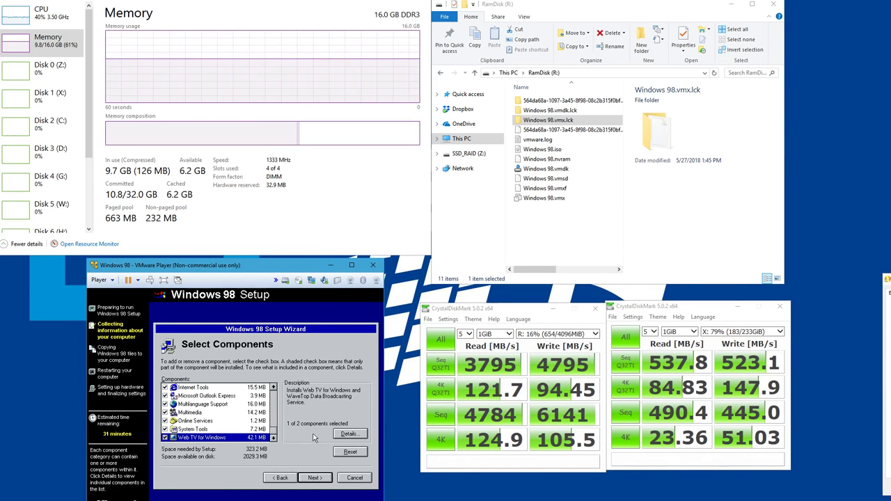
scroll(275, 421, "up", 4)
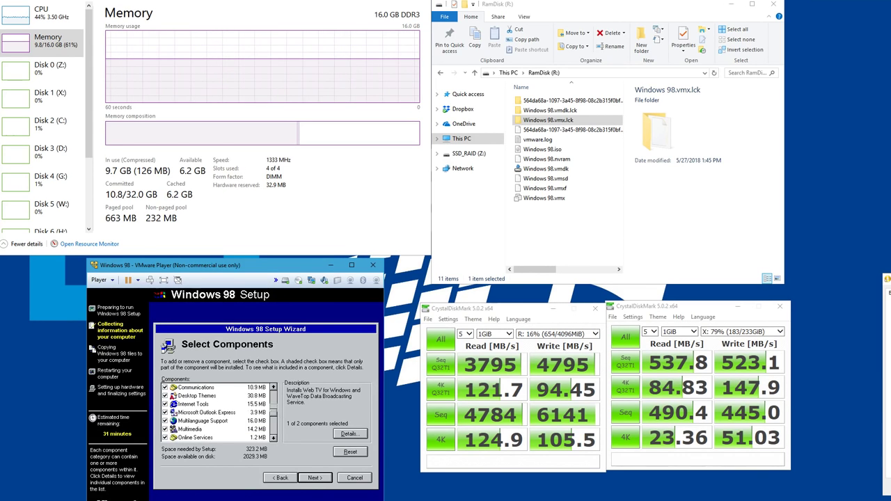
left_click(314, 479)
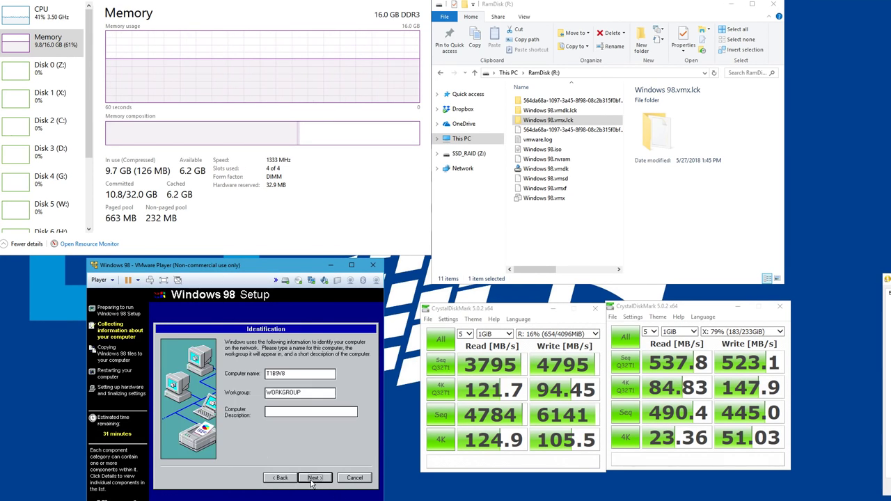
Step: Accept the computer identification, settings and United States location, then start copying files
left_click(313, 480)
left_click(314, 480)
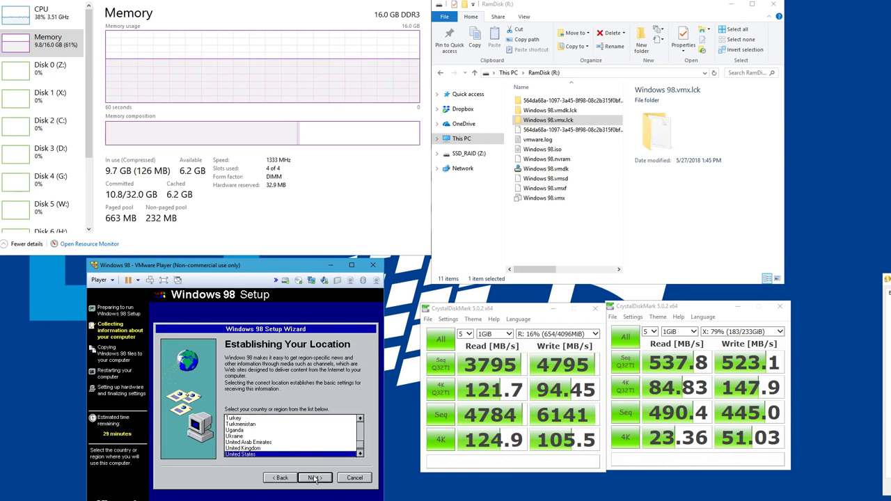
left_click(314, 479)
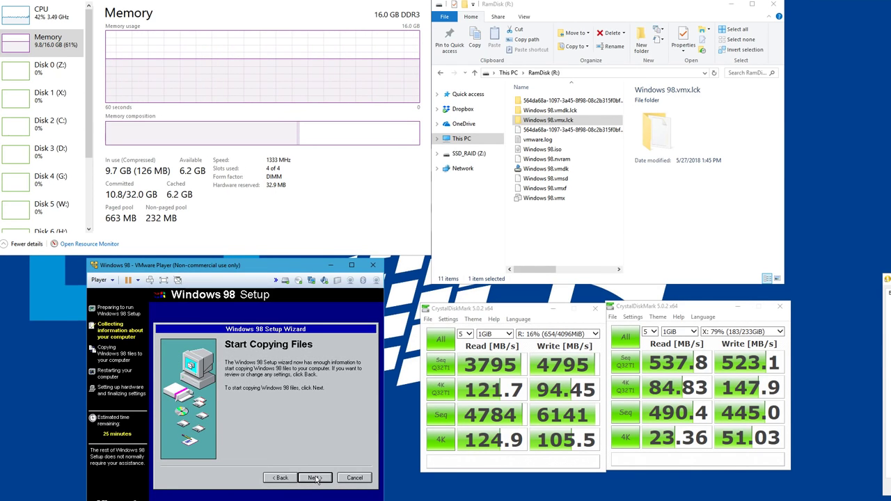
left_click(317, 479)
left_click(313, 478)
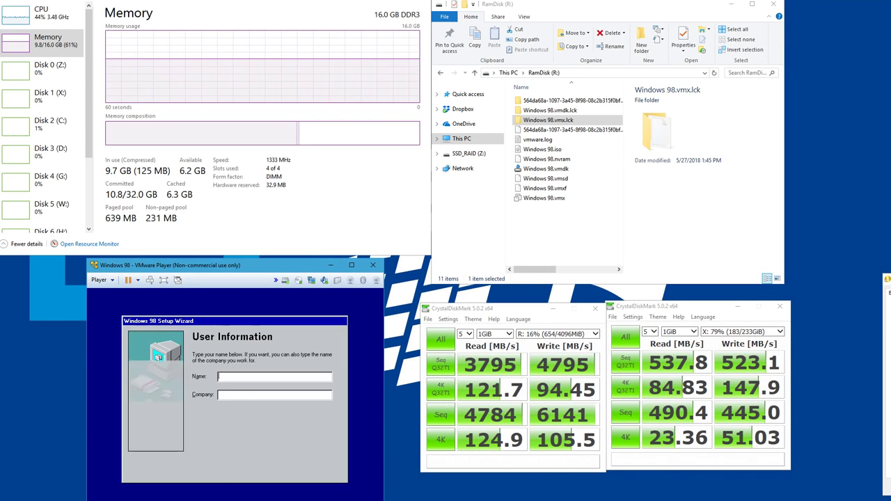
Step: Get past the missing-name warning and accept the licence agreement
key("Return")
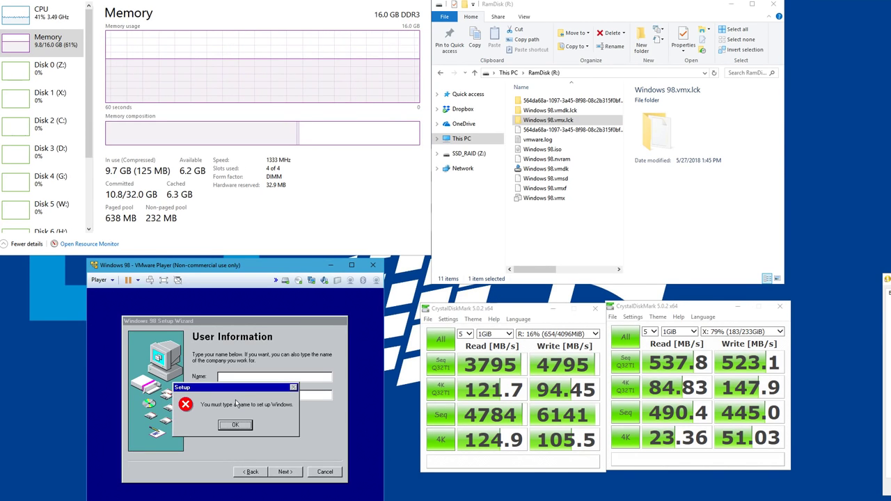
key("Return")
key("Return")
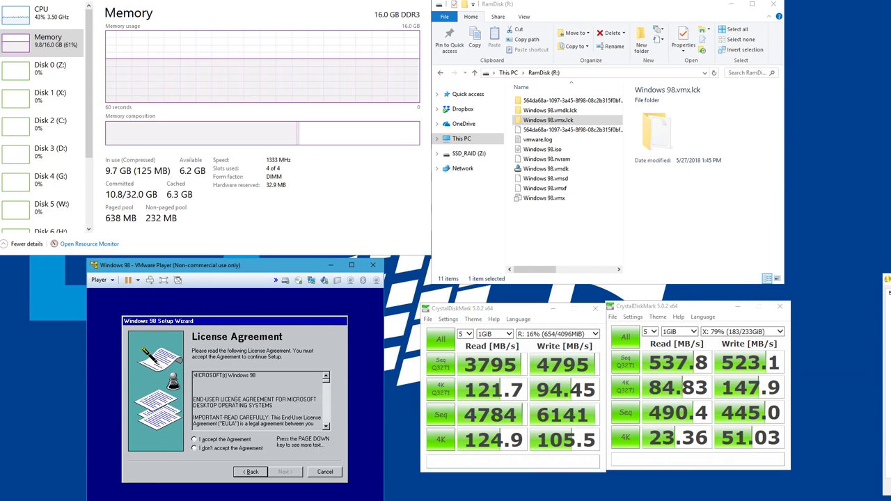
left_click(237, 440)
left_click(286, 472)
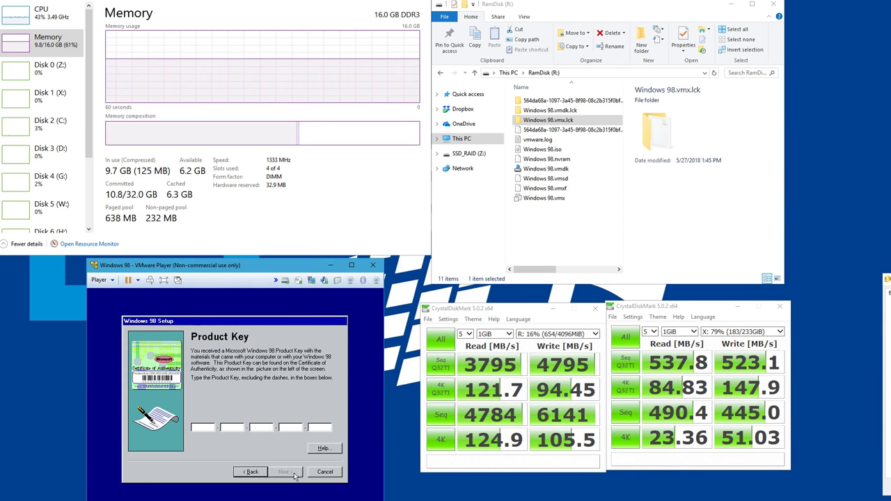
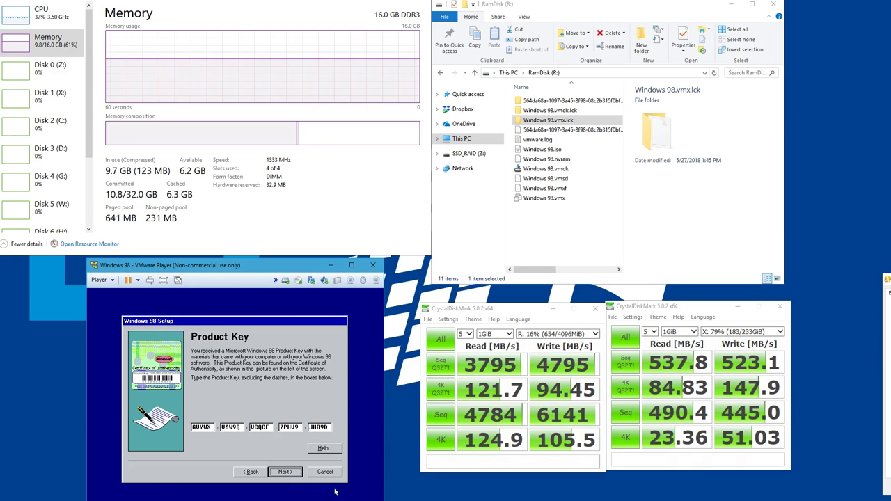
Step: Enter the Windows 98 product key and finish the setup wizard
left_click(284, 472)
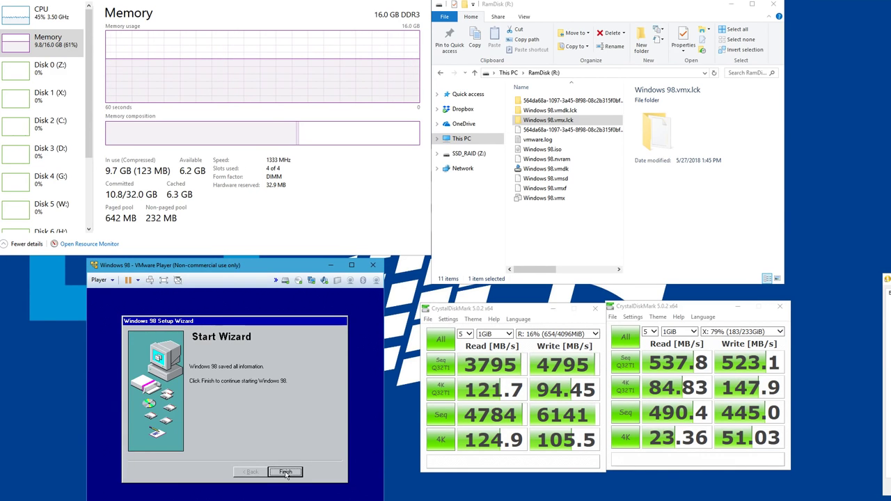
left_click(285, 472)
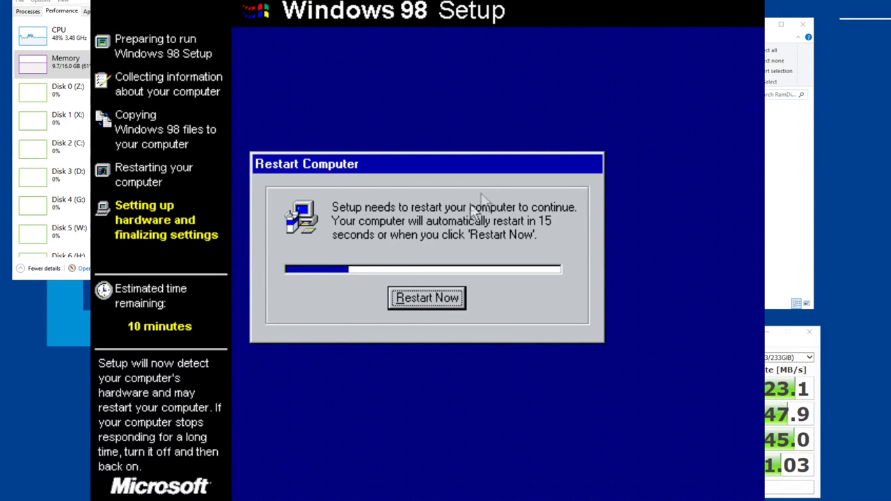
Step: Restart the guest immediately and close Date/Time Properties to reach the desktop
left_click(434, 303)
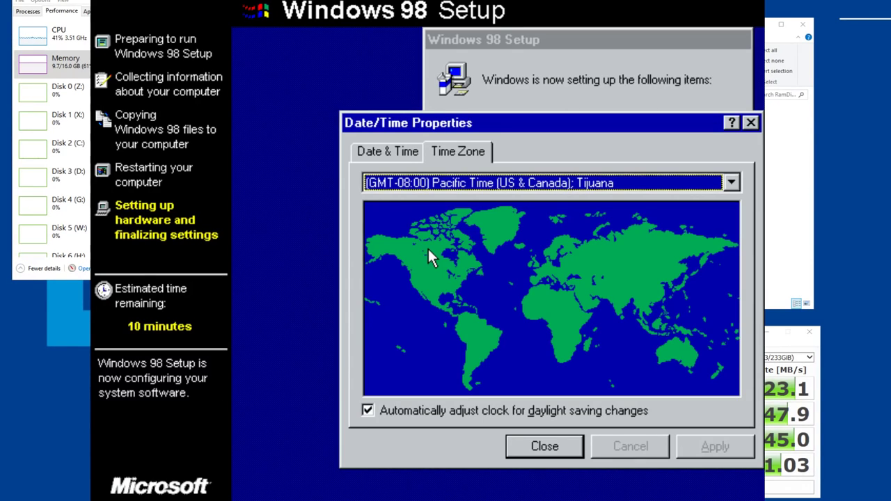
left_click(549, 447)
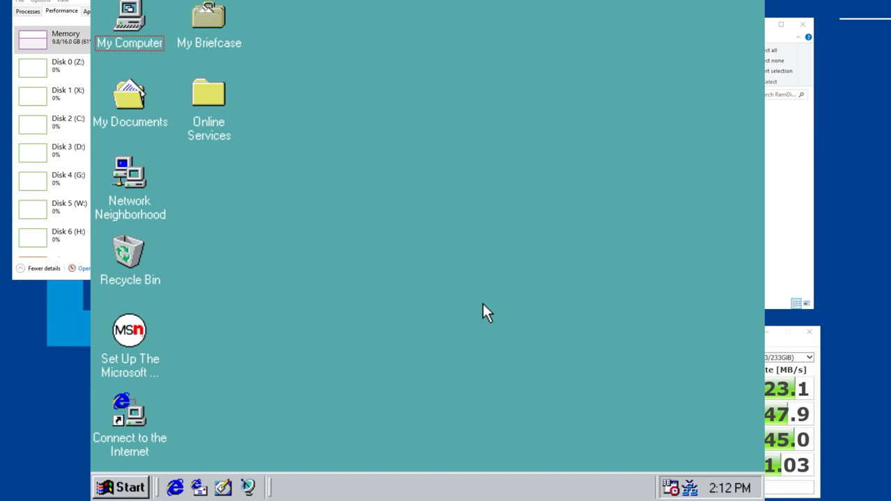
Step: Restart Windows 98, dismiss the network password prompt, then shut the guest down
key("alt+F4")
left_click(360, 219)
left_click(365, 278)
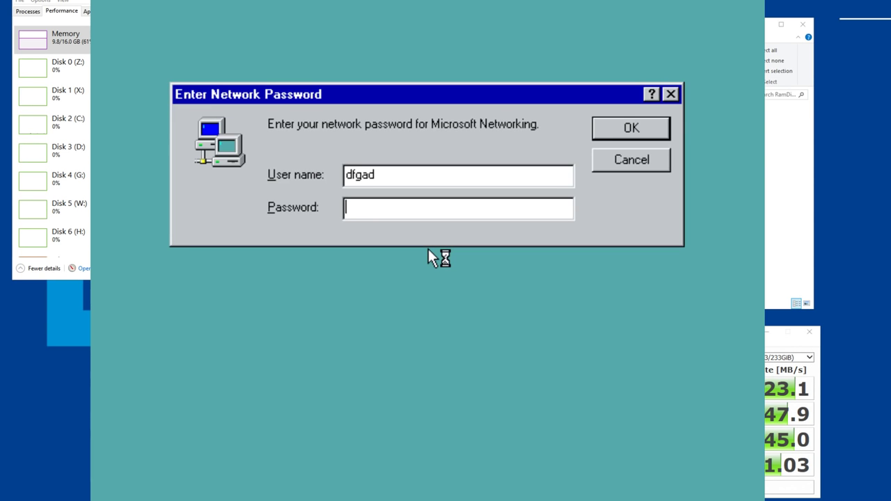
key("Return")
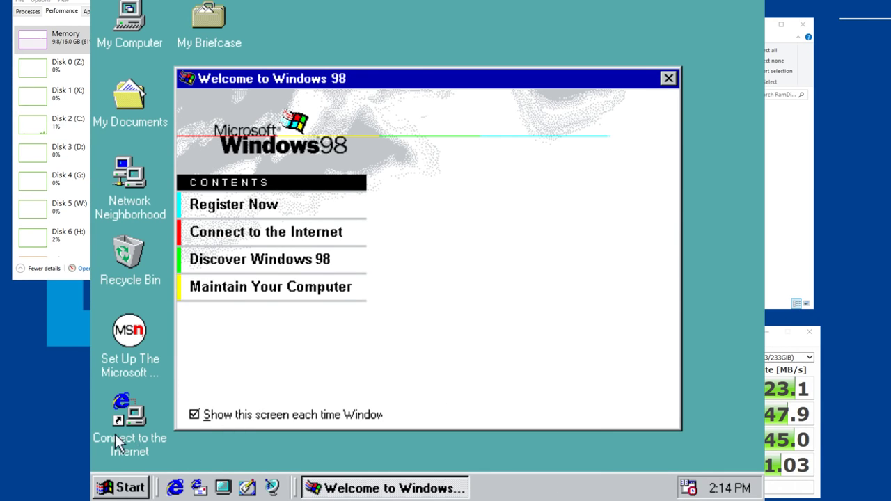
left_click(122, 487)
left_click(146, 456)
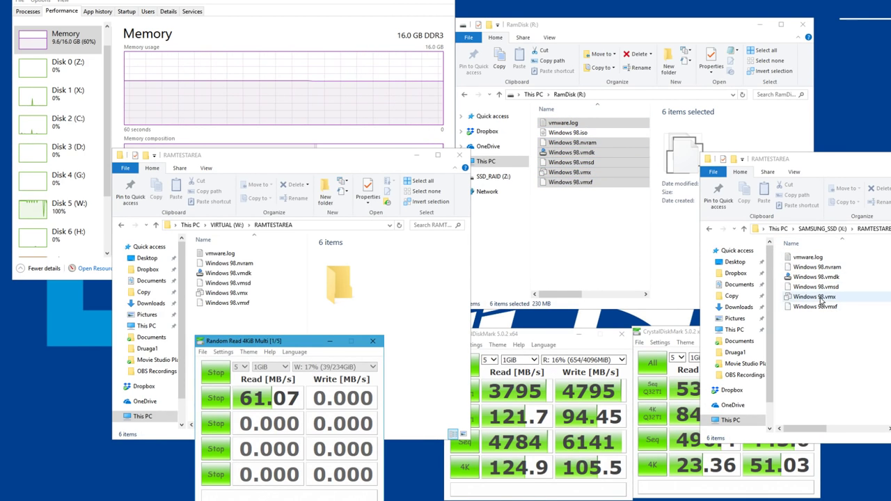
Step: Rearrange the X:, R: and W: CrystalDiskMark result windows on screen
left_click(672, 334)
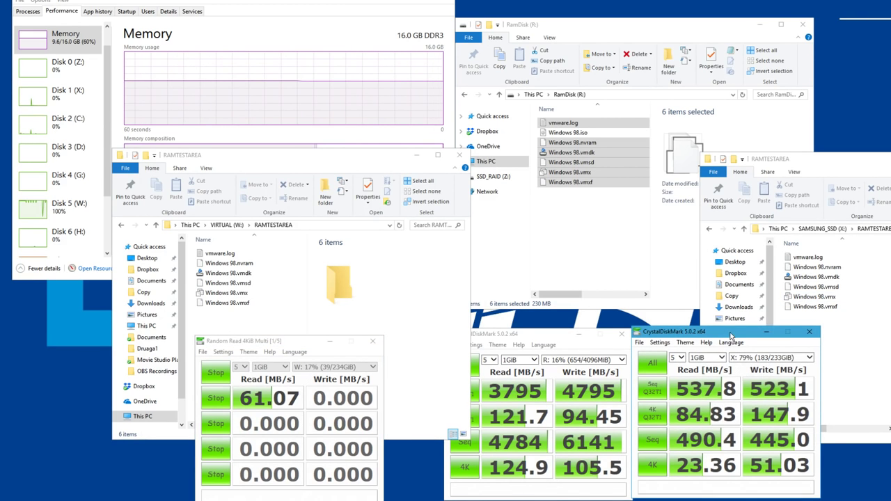
left_click_drag(731, 337, 890, 368)
left_click_drag(546, 337, 615, 271)
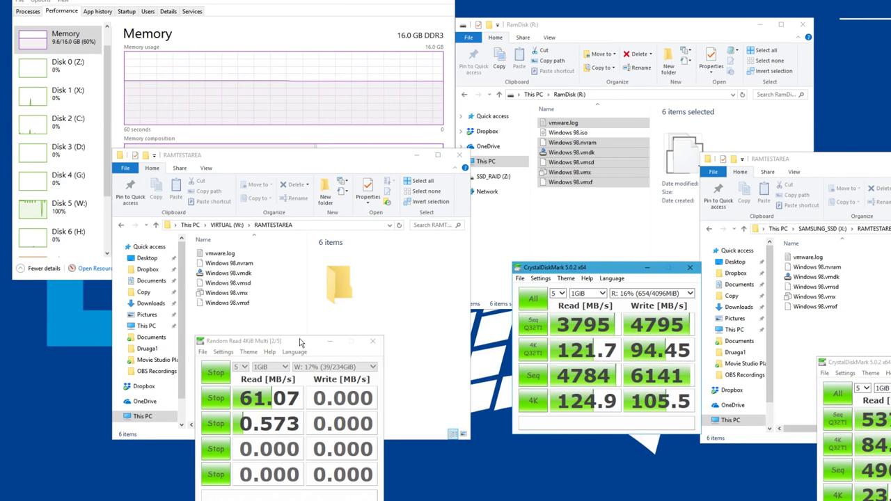
left_click_drag(301, 342, 272, 356)
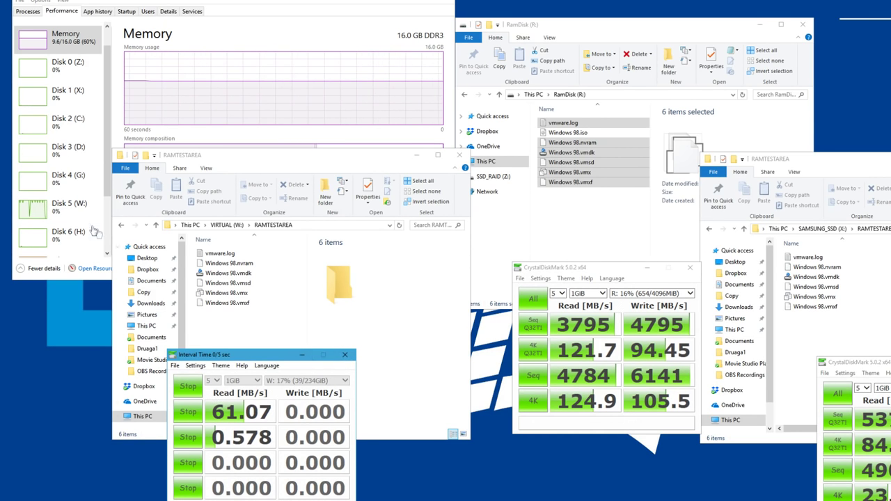
Step: Launch Windows 98.vmx from the SAMSUNG_SSD (X:) RAMTESTAREA folder
left_click(813, 281)
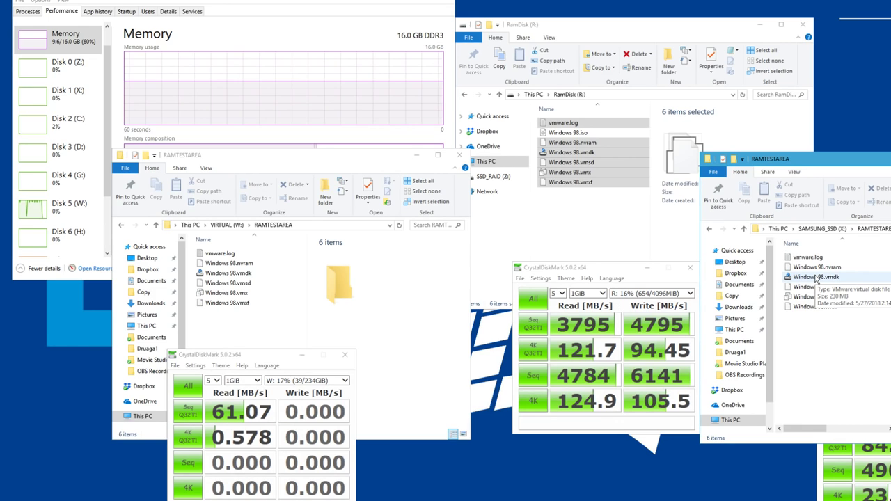
left_click(816, 277)
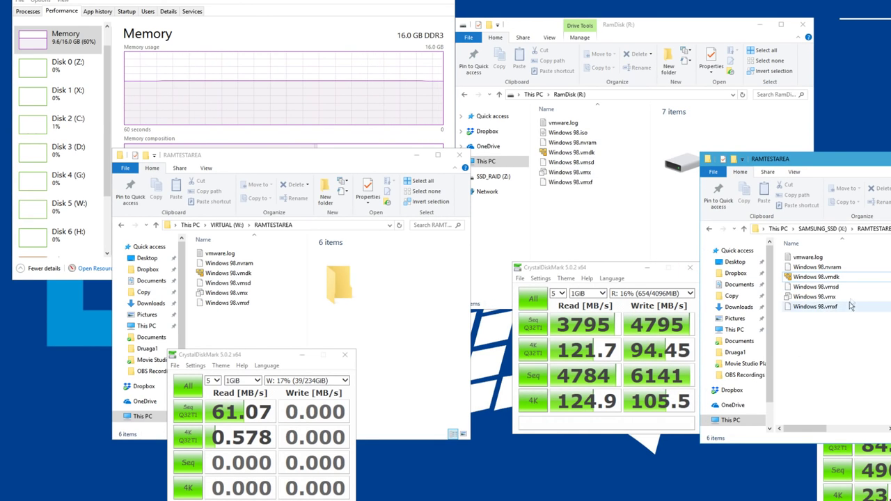
left_click(816, 298)
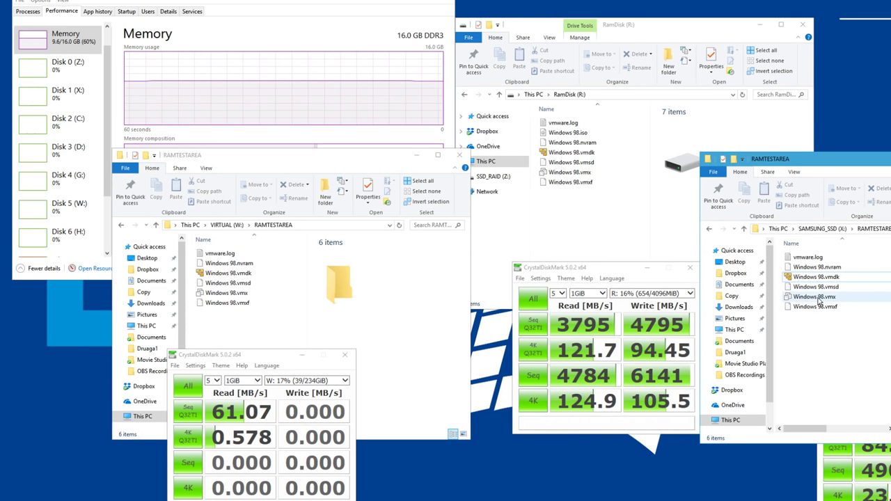
double_click(818, 298)
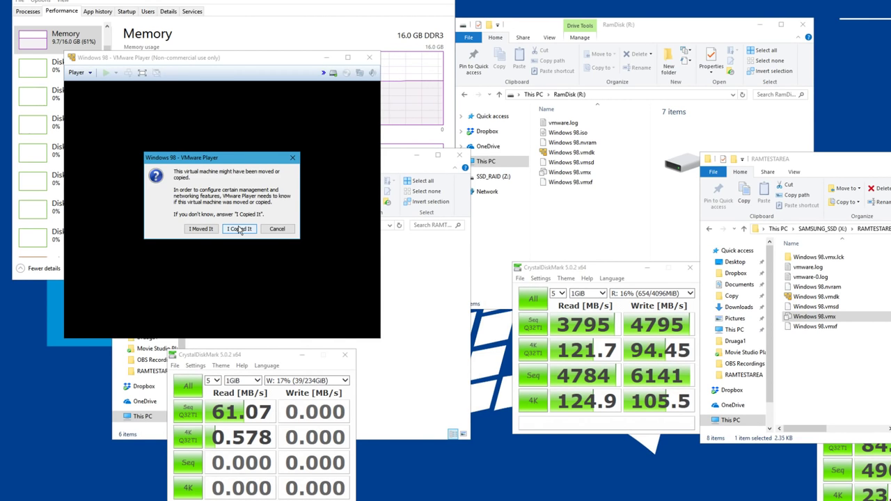
Step: Answer 'I Copied It', move the VM window lower right, and dismiss the network password prompt
left_click(240, 230)
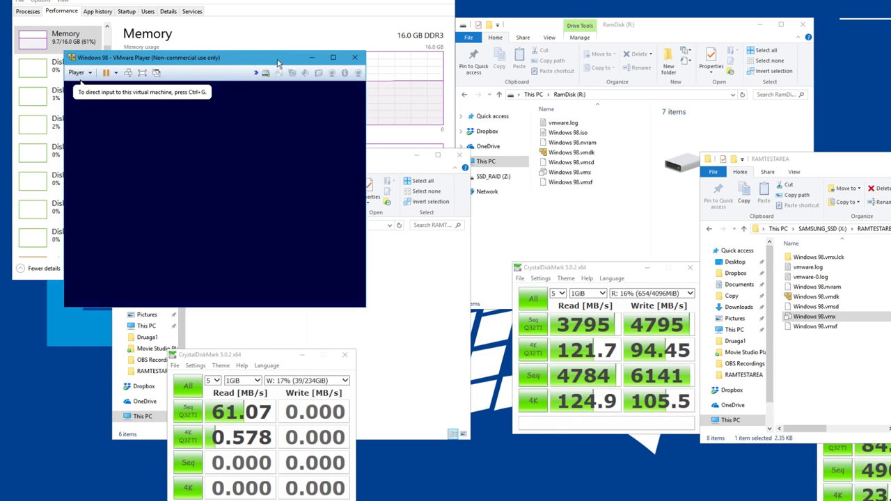
left_click_drag(296, 63, 756, 110)
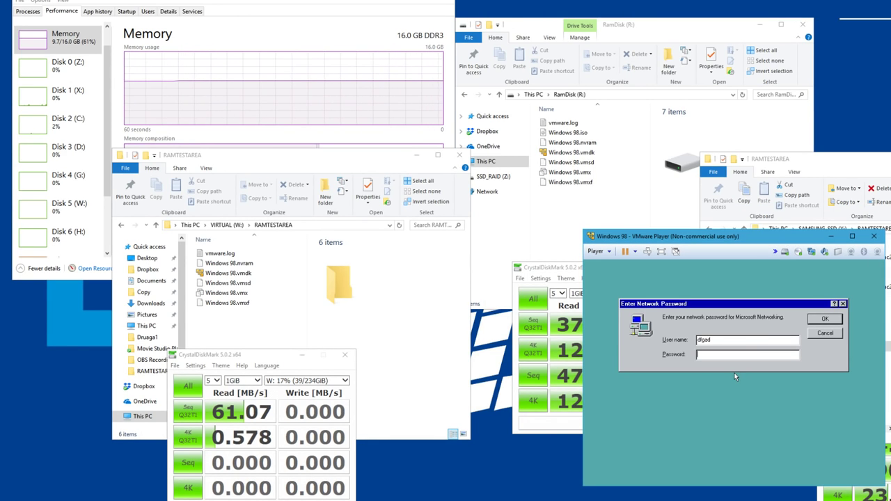
left_click(805, 367)
key("Return")
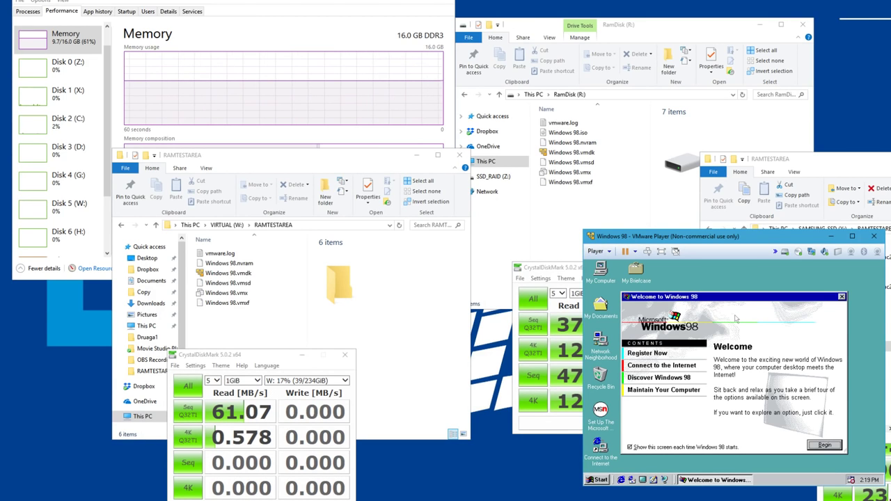
Step: Restart Windows 98 through the Start menu's Shut Down dialog
left_click(595, 480)
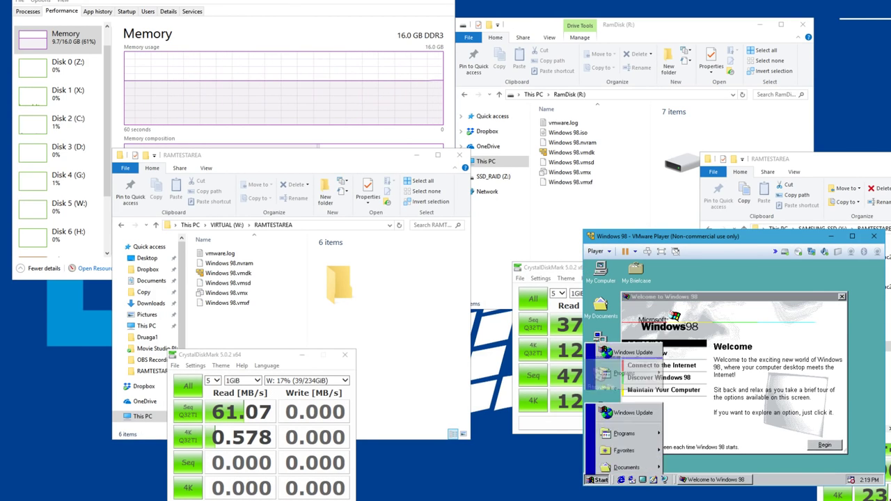
key("Escape")
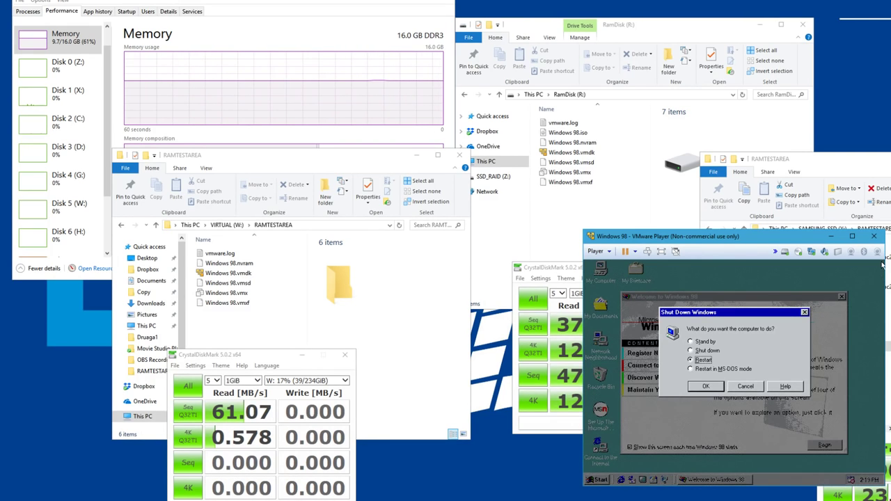
left_click(704, 387)
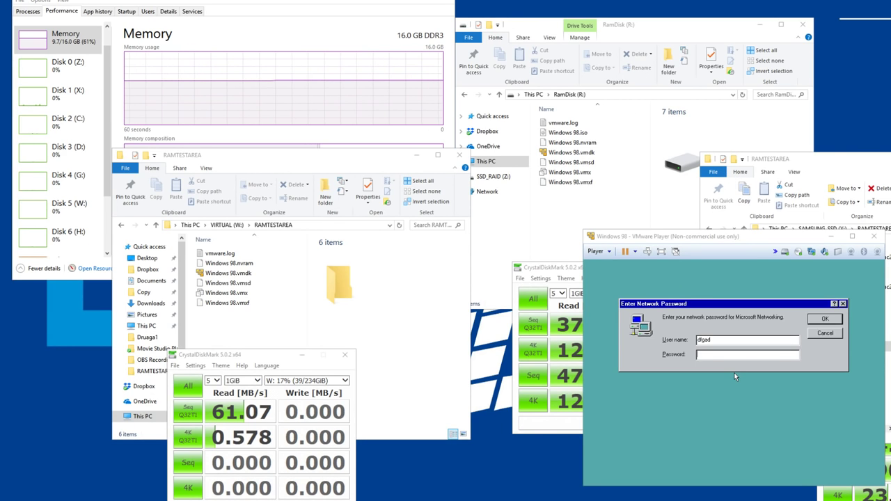
Step: Bring VMware Player forward and close the SSD-hosted Windows 98 VM window
left_click(872, 162)
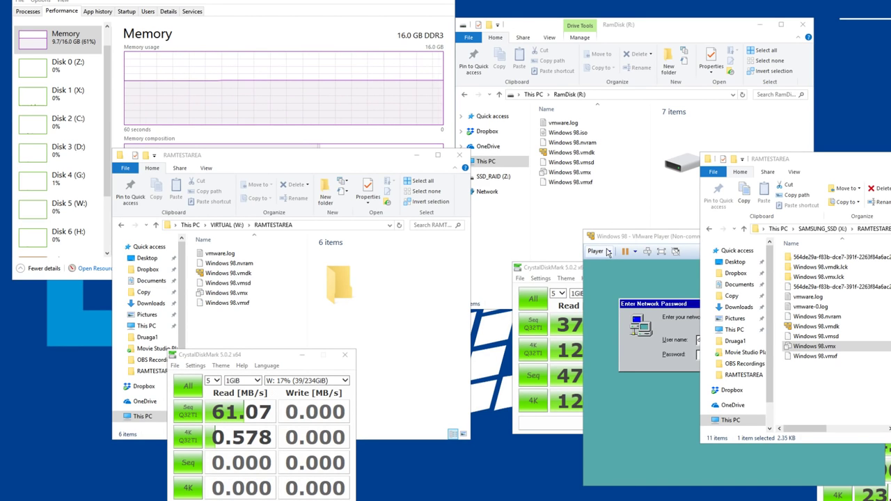
left_click(677, 235)
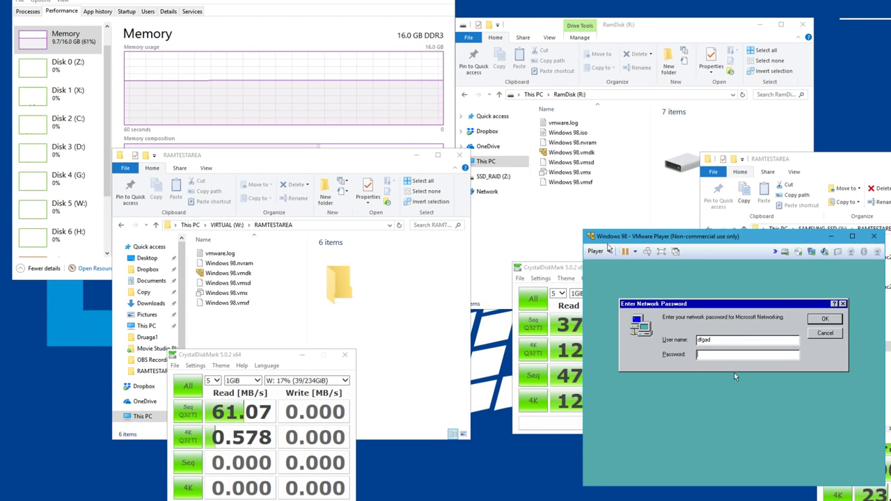
left_click(874, 238)
Step: Power off the SSD VM and launch Windows 98.vmx from the W: RAMTESTAREA folder
left_click(752, 396)
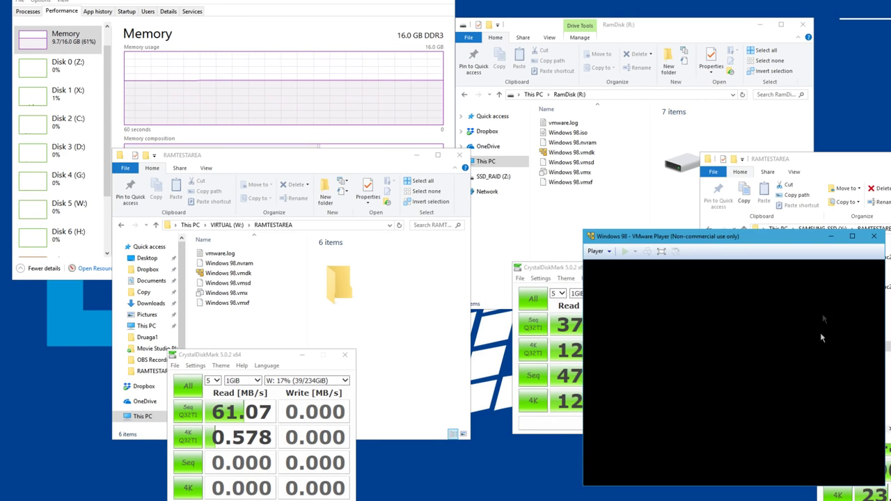
left_click(275, 323)
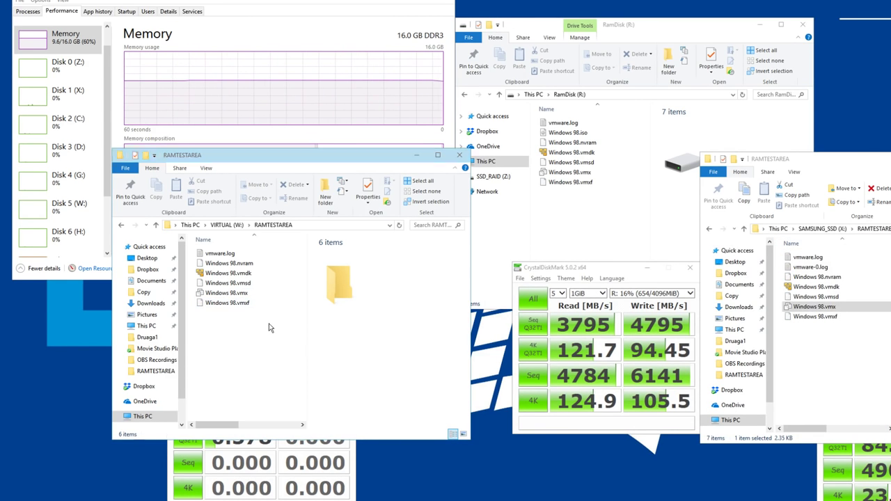
left_click(205, 298)
double_click(205, 298)
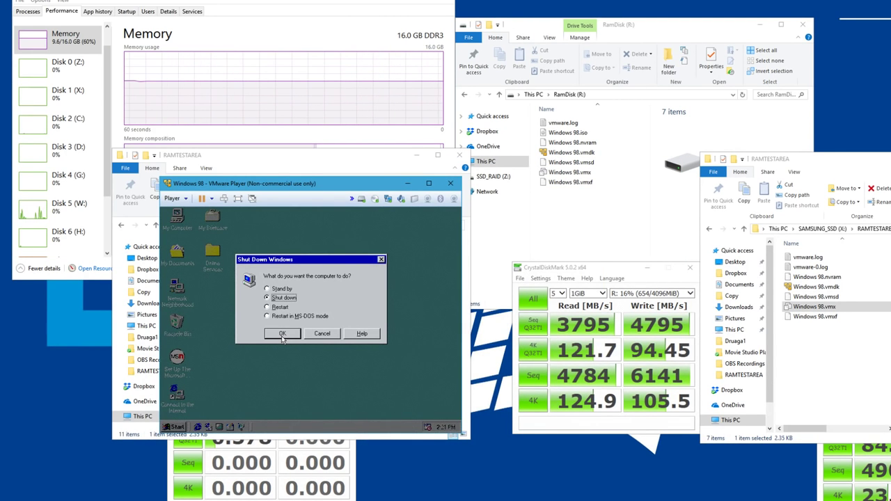
Step: Restart the W:-hosted Windows 98 guest and click into it at the password prompt
left_click(287, 307)
left_click(289, 335)
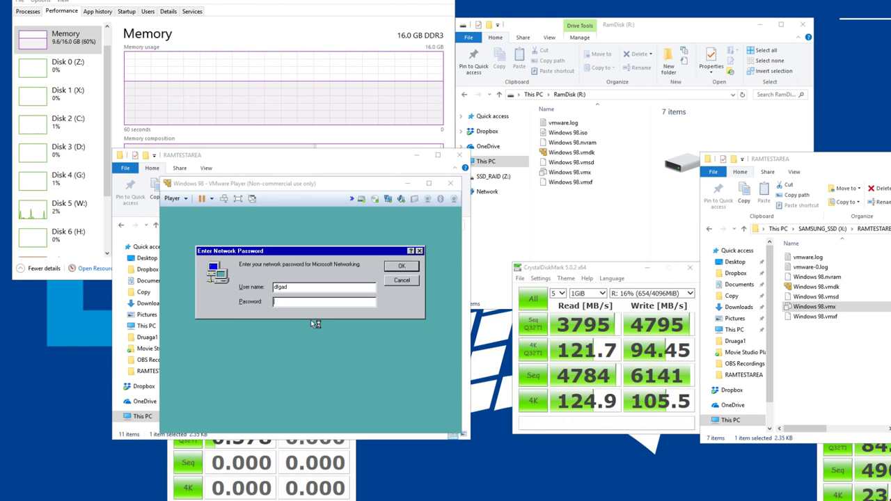
left_click(312, 322)
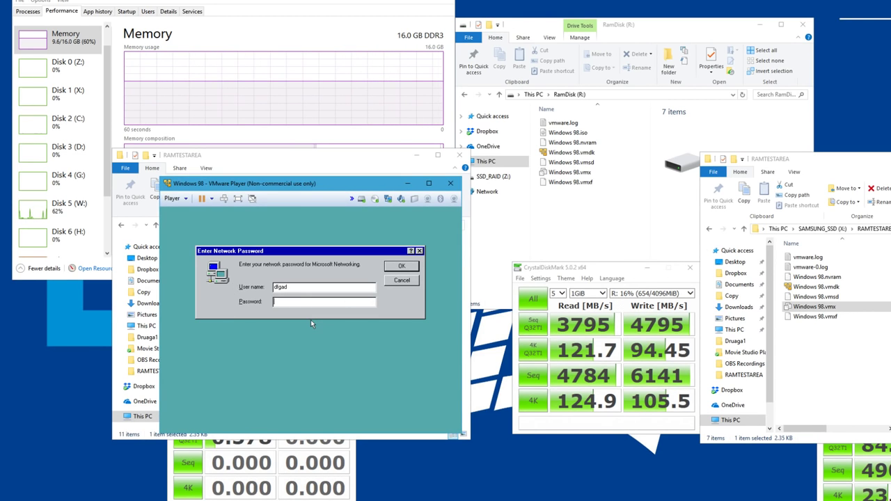
Step: Dismiss the Enter Network Password prompt with Enter
key("Return")
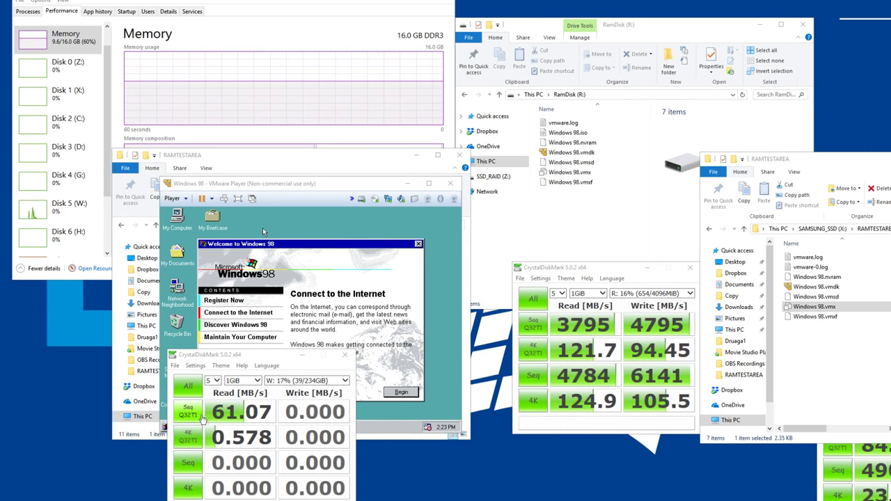
Step: Run CrystalDiskMark's Seq benchmark on the W: drive
left_click(182, 463)
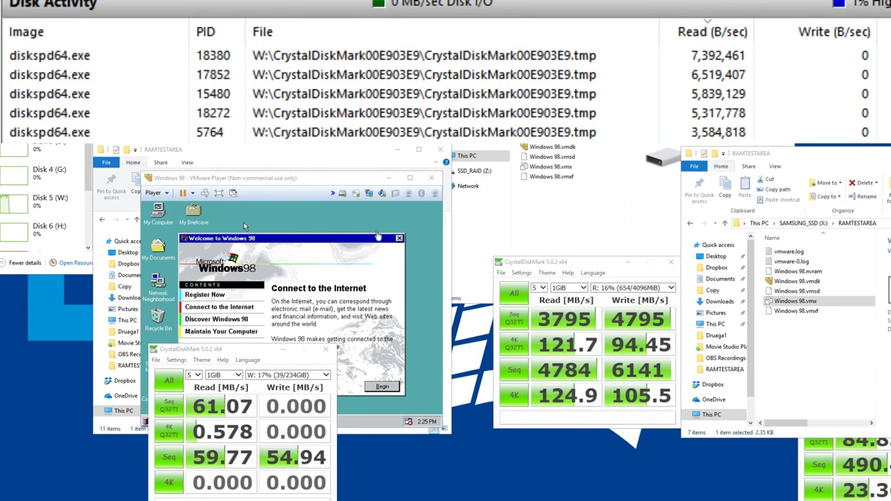
Step: Shut down Windows 98 from Start > Shut Down and close the W: CrystalDiskMark results
left_click(305, 183)
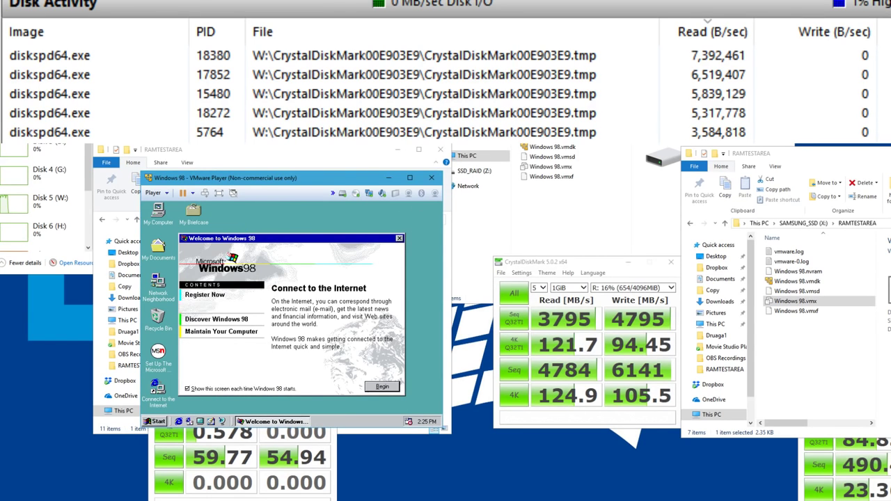
left_click(157, 422)
left_click(156, 422)
left_click(156, 421)
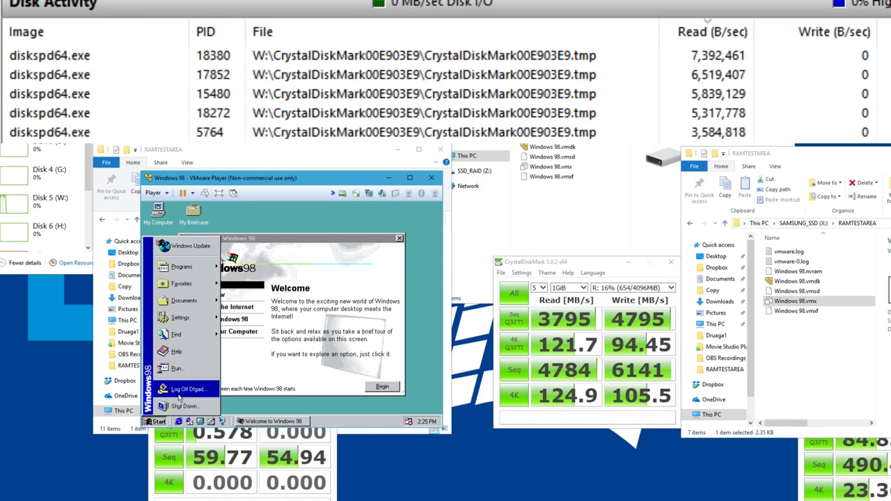
left_click(174, 411)
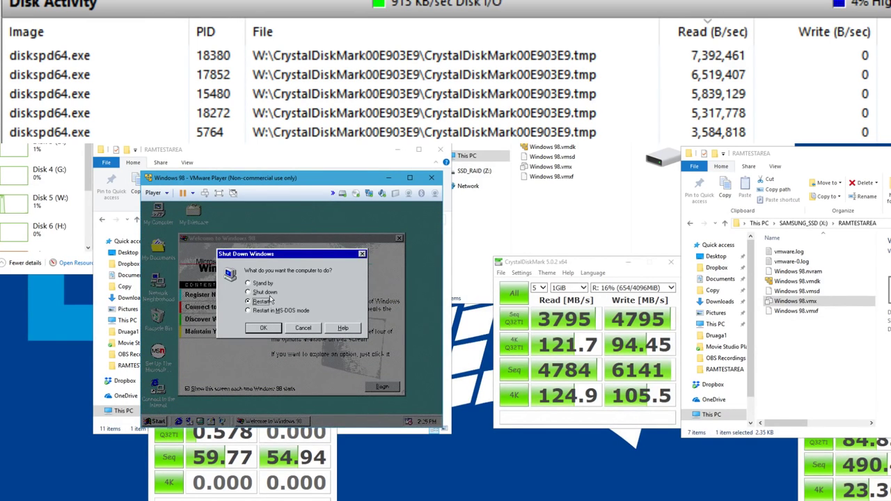
left_click(269, 293)
left_click(266, 329)
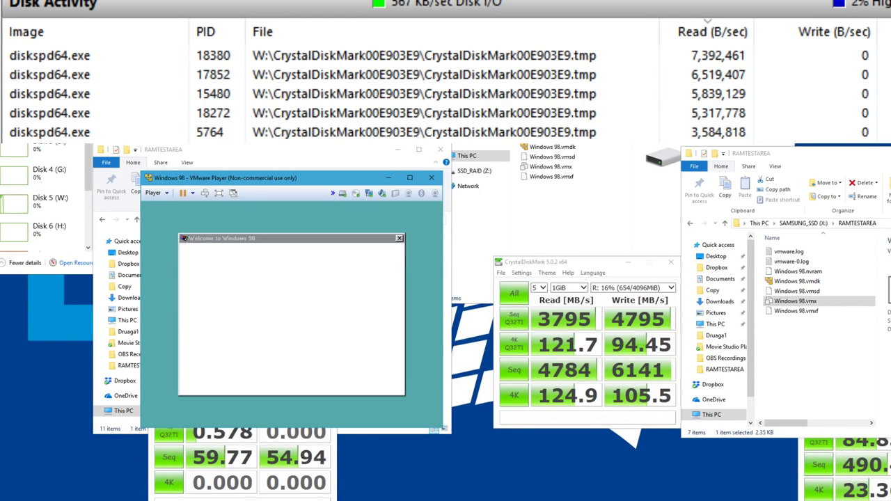
left_click(325, 349)
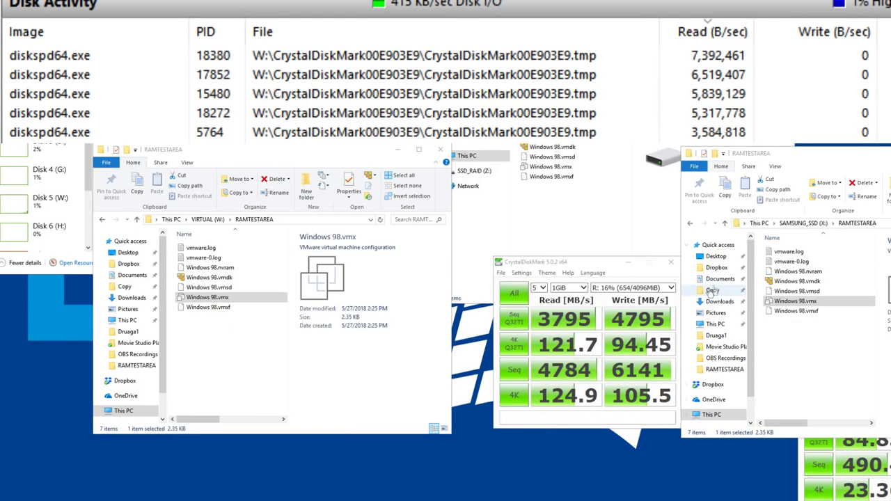
Step: Close the R: drive CrystalDiskMark results window
left_click(671, 262)
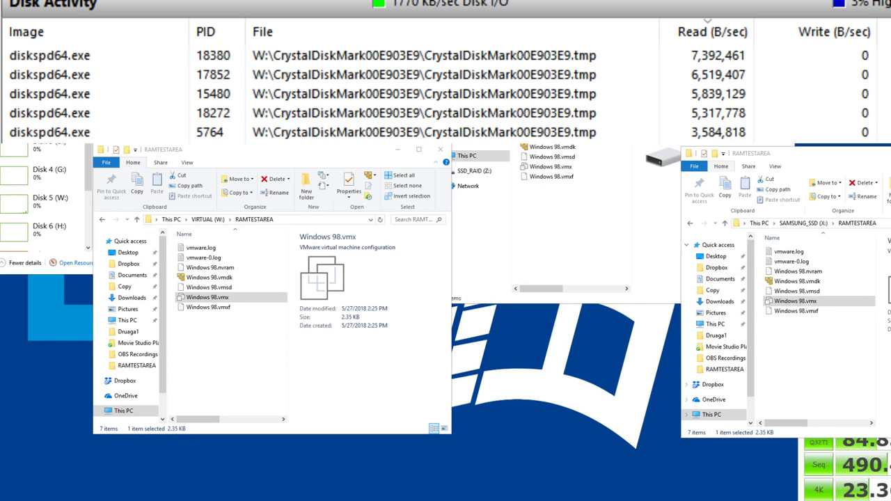
key("alt+Tab")
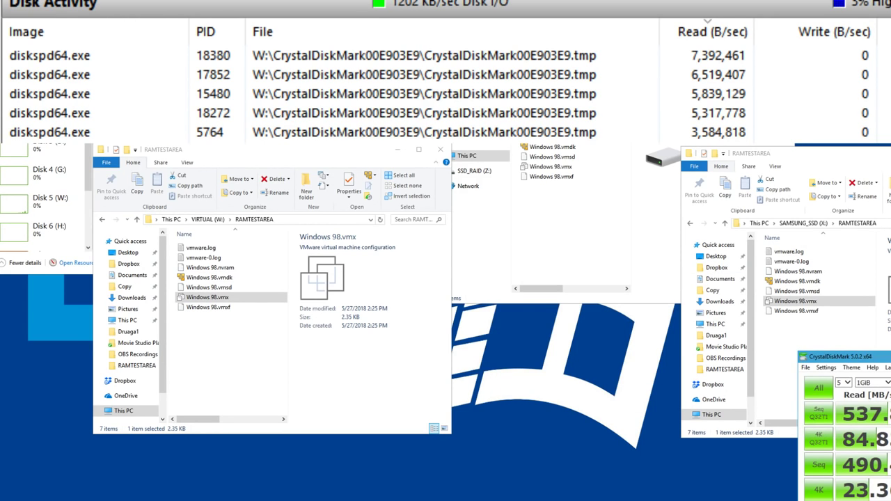
key("alt+Tab")
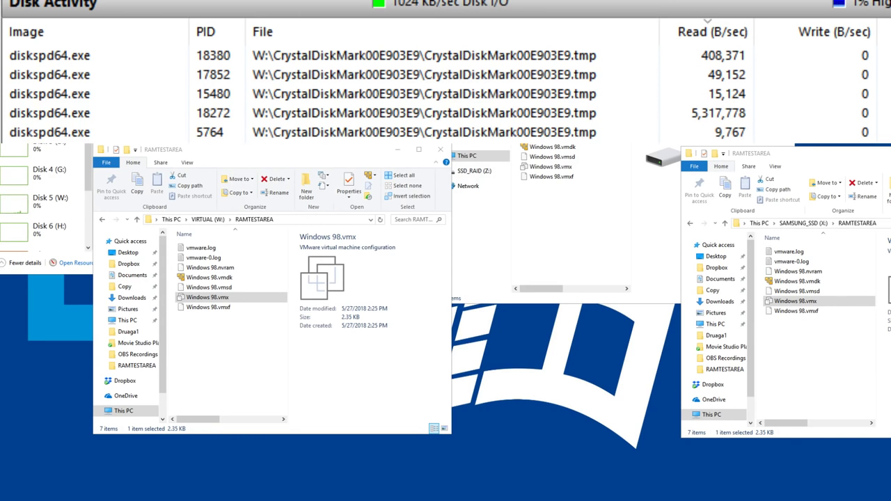
Step: Launch Windows 98.vmx from RAMTESTAREA, position its window and capture input with Ctrl+G
left_click(565, 171)
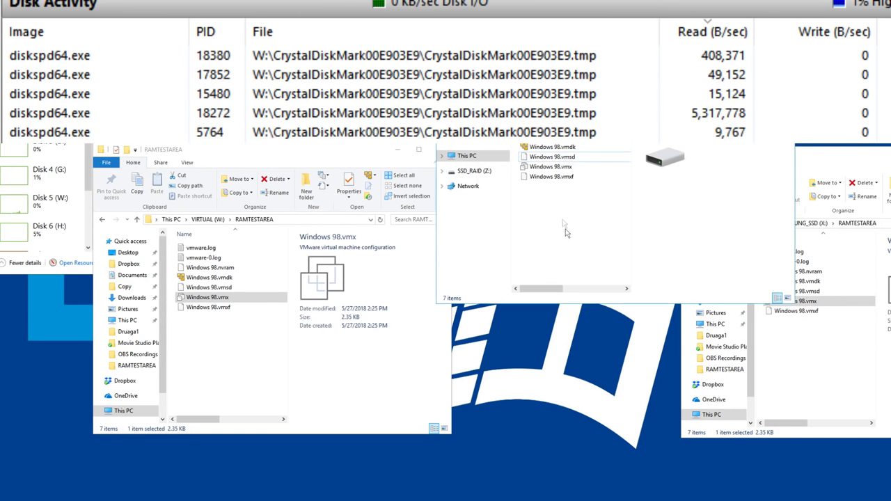
left_click(557, 167)
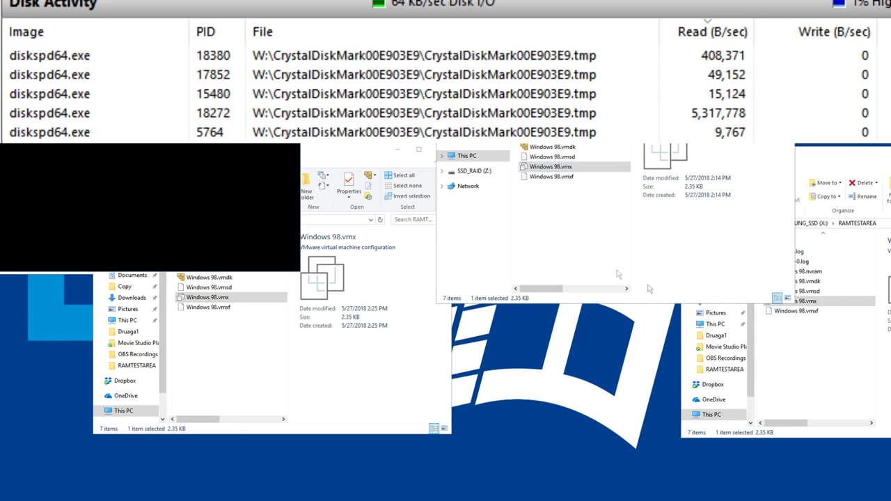
left_click_drag(571, 184, 486, 188)
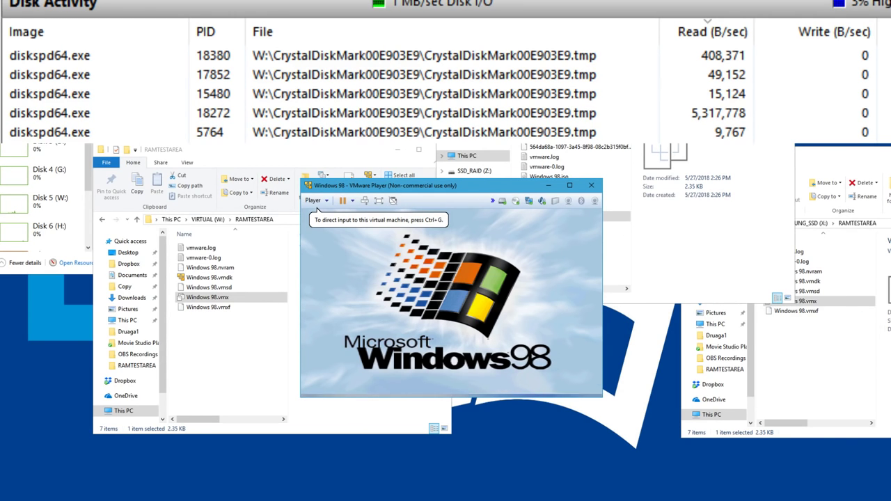
key("ctrl+g")
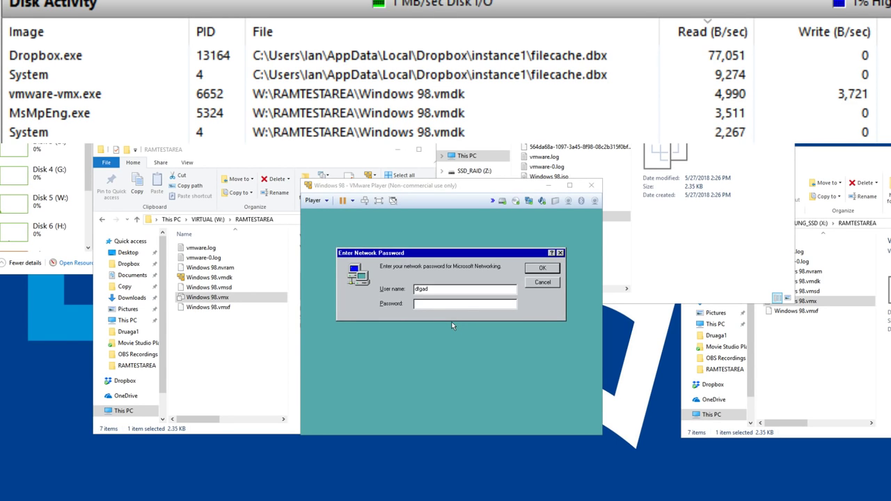
left_click(451, 326)
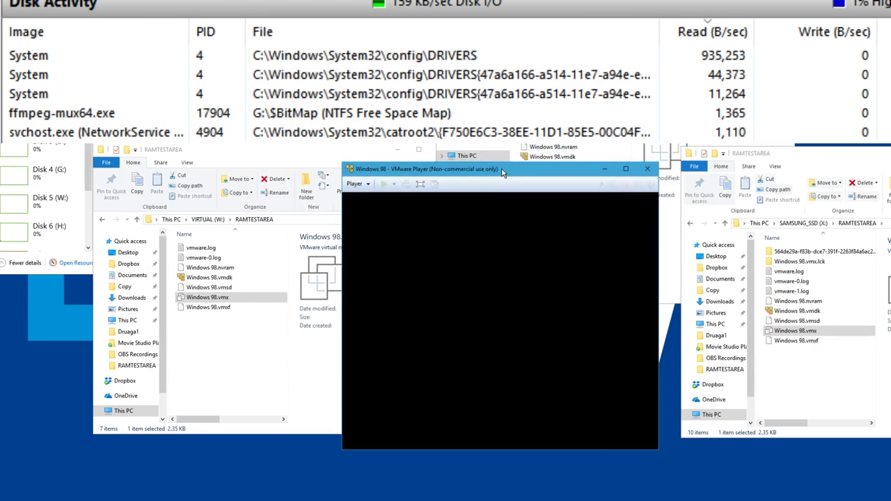
left_click_drag(505, 163, 456, 154)
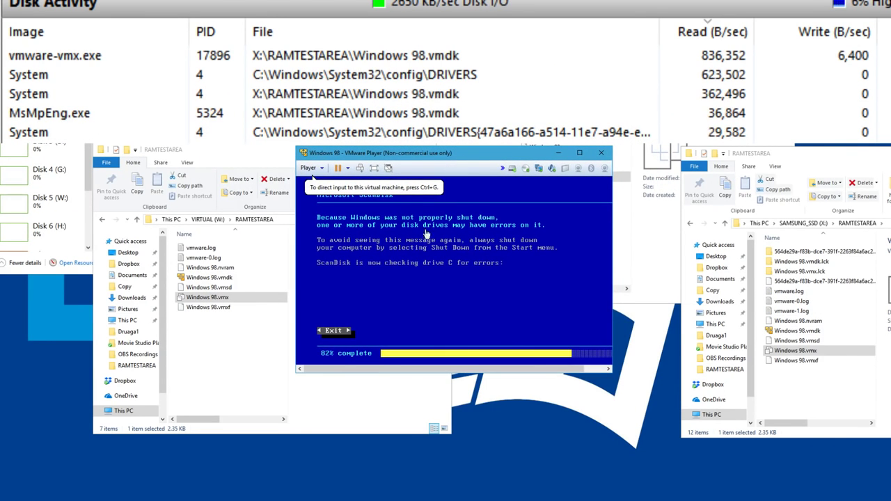
Step: After the guest reaches the password prompt, release input with Ctrl+Alt and power off the VM
left_click_drag(456, 155, 446, 171)
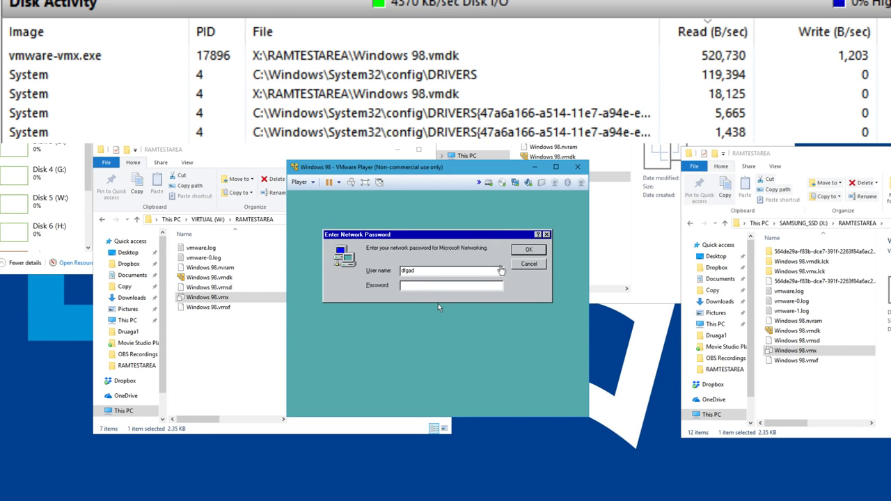
left_click(502, 270)
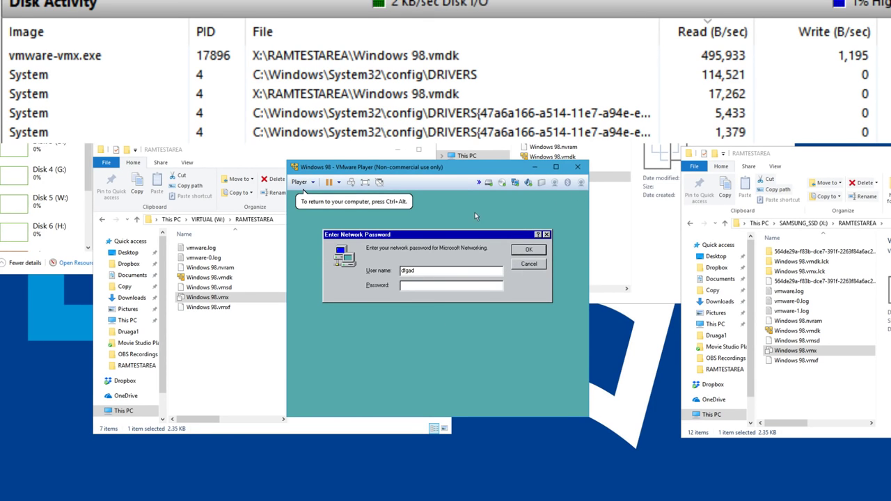
key("ctrl+alt")
key("alt+F4")
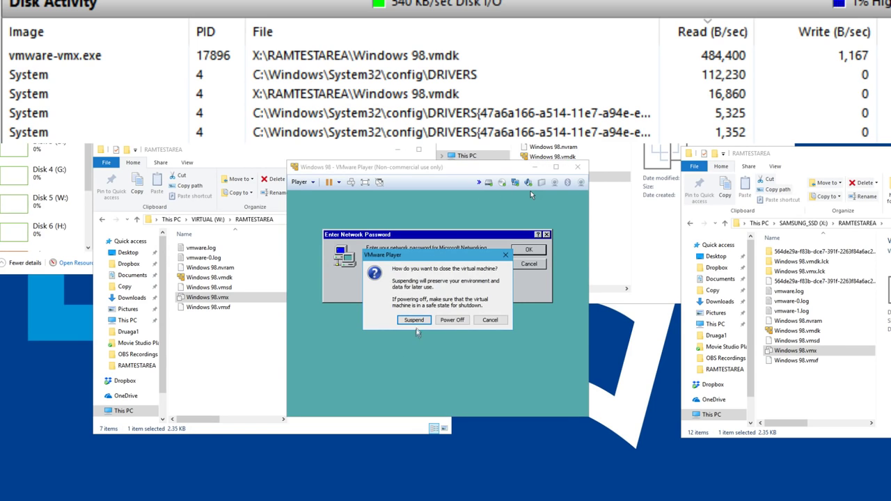
left_click(457, 320)
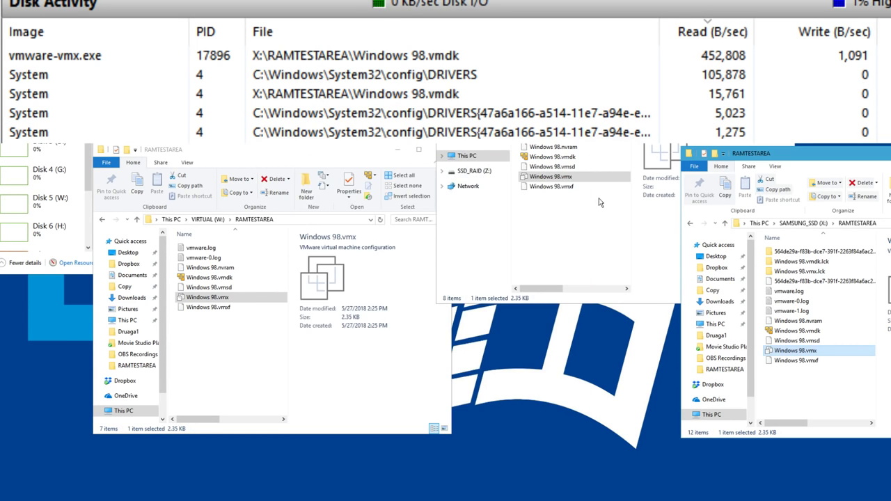
left_click(277, 369)
Step: Launch Windows 98.vmx from the W: RAM disk and move its window over the Explorer folders
double_click(211, 298)
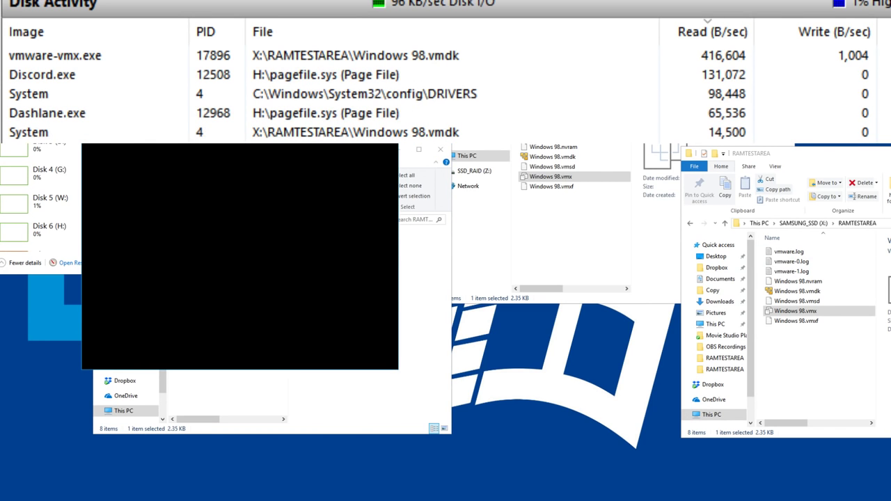
left_click_drag(522, 183, 470, 159)
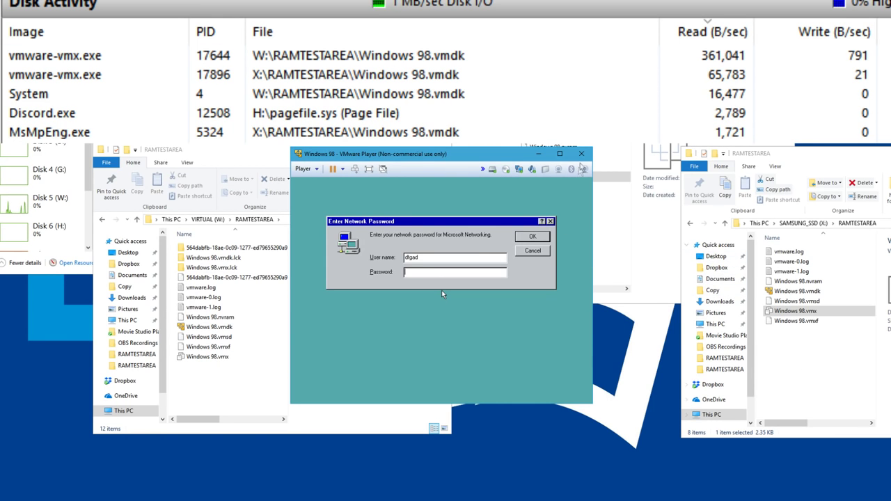
left_click(582, 155)
Step: Power off Windows 98, start Windows XP - Gaming and dismiss its end-of-support notice
left_click(456, 306)
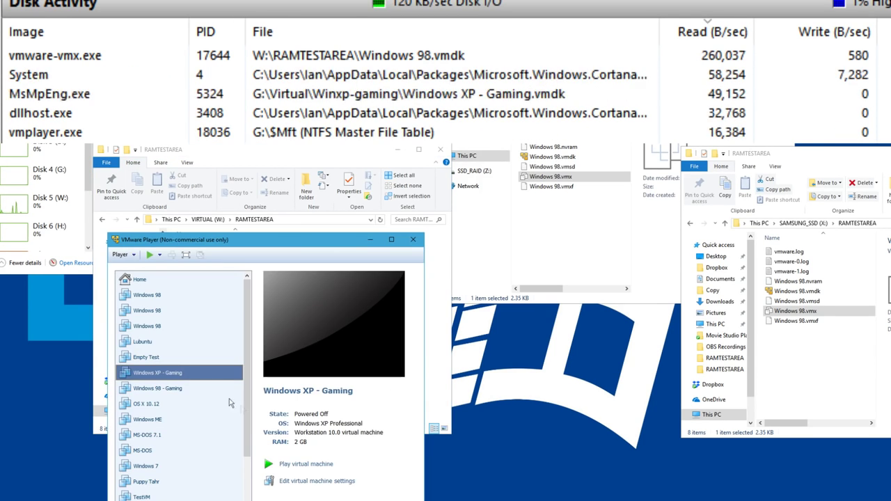
left_click(307, 464)
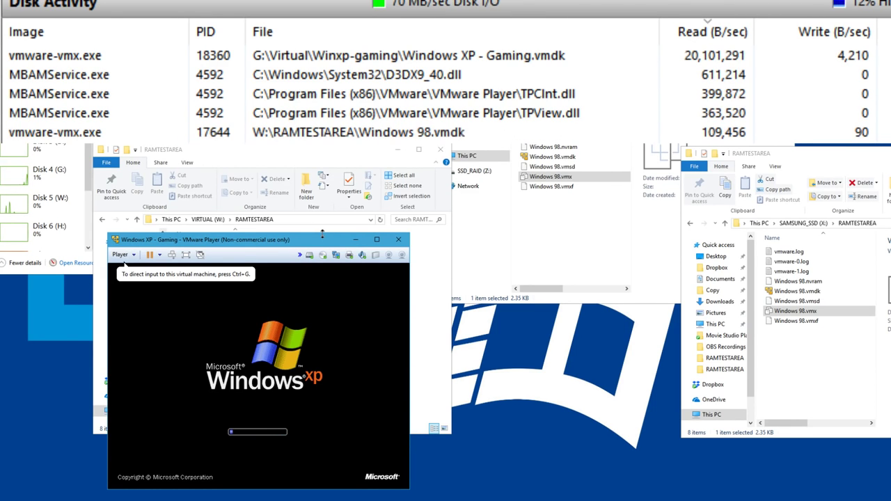
left_click(324, 239)
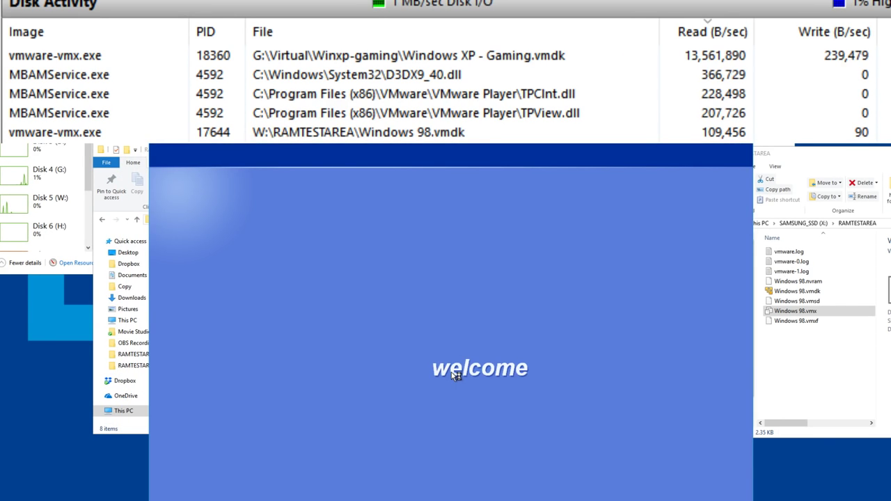
left_click_drag(362, 175, 388, 149)
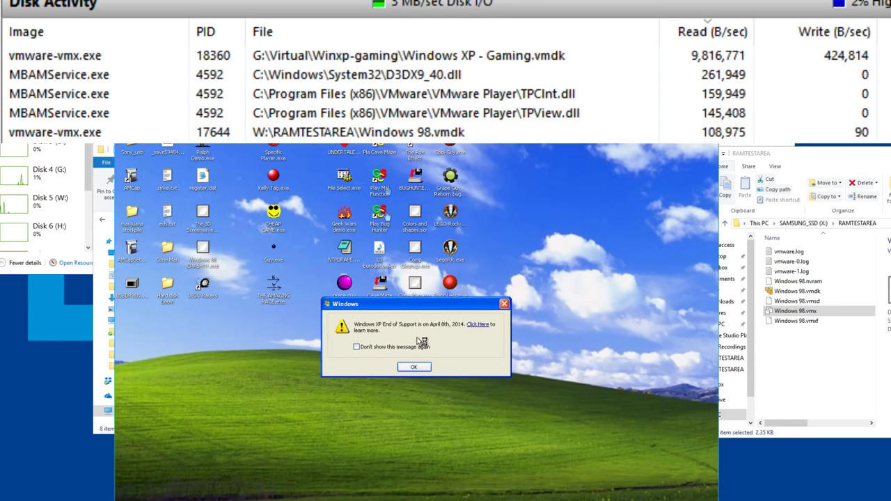
left_click(418, 371)
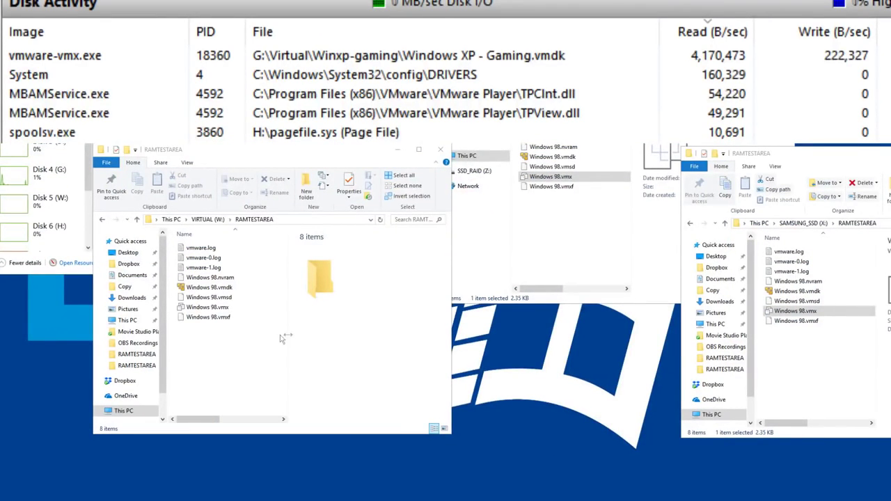
left_click_drag(242, 371, 276, 387)
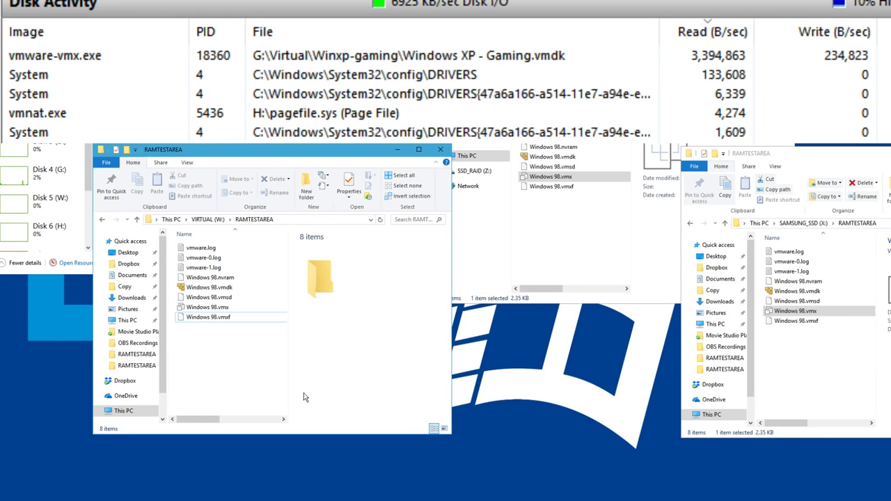
left_click_drag(206, 356, 213, 387)
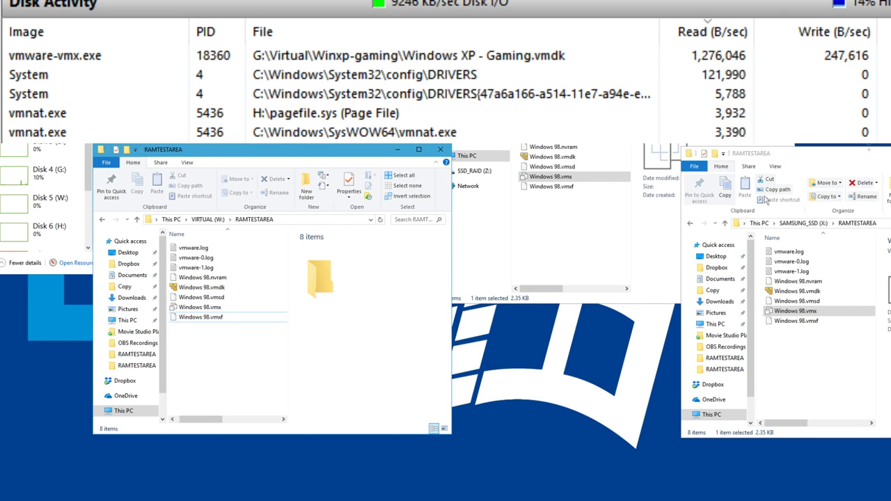
left_click(474, 322)
left_click(223, 363)
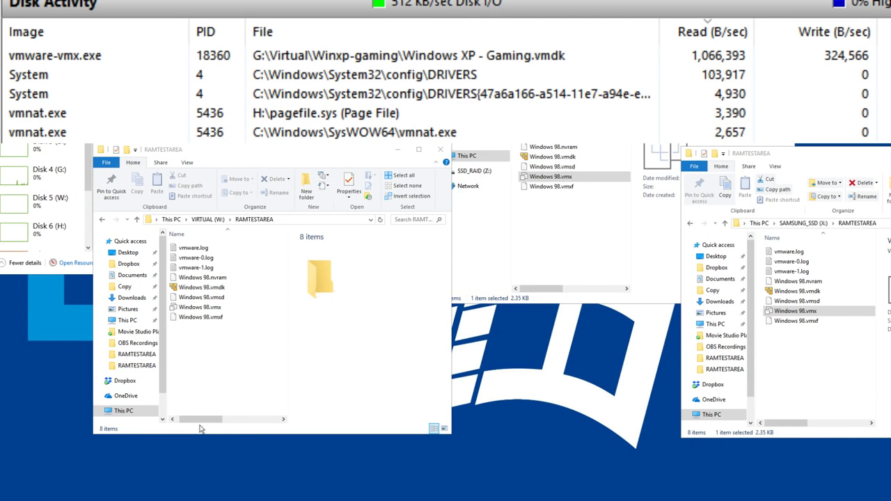
left_click(222, 427)
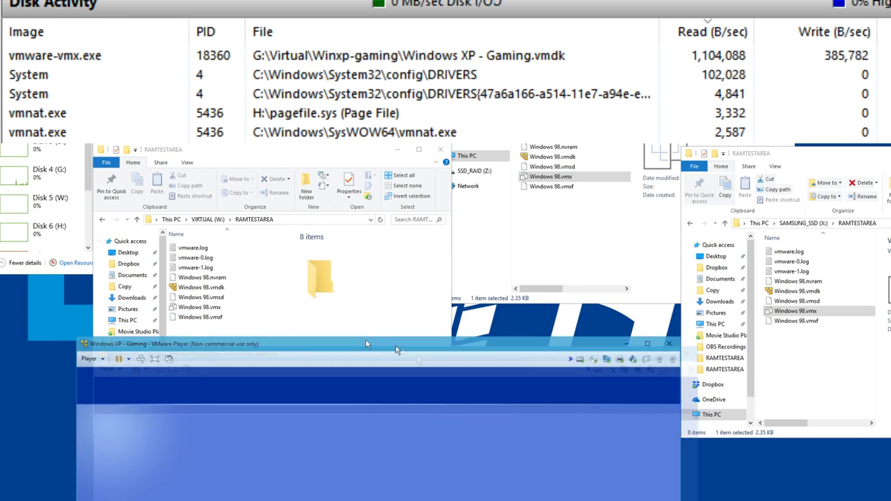
Step: Move the Windows XP - Gaming window aside and drag the restoring Windows 7 VM window up-left
left_click_drag(390, 330, 334, 395)
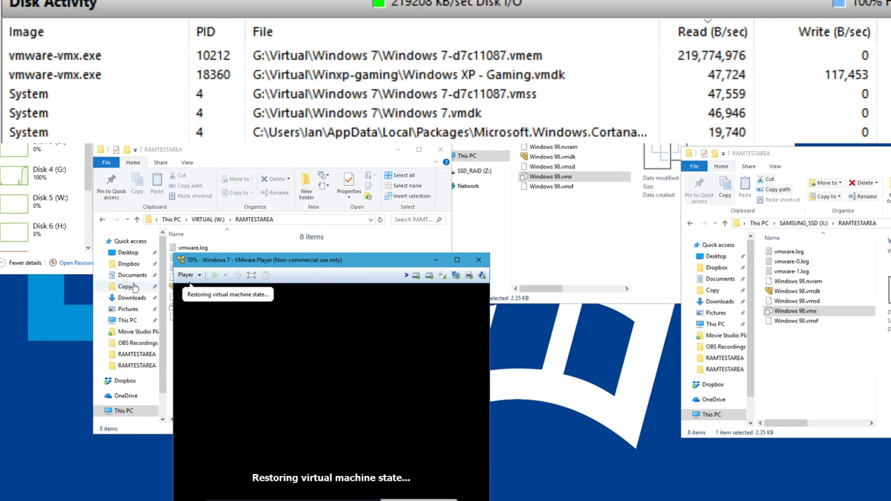
left_click_drag(342, 263, 204, 484)
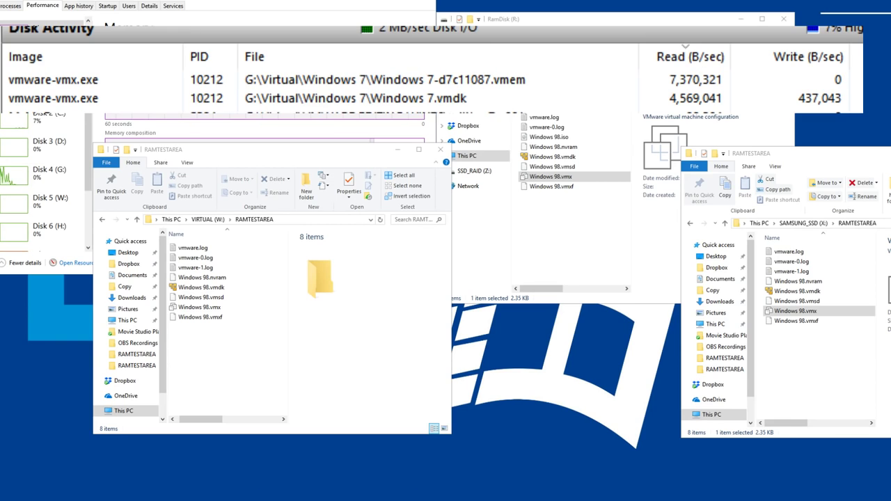
Step: Focus the W: RAMTESTAREA folder, then bring the RamDisk (R:) folder window to the front
left_click(446, 227)
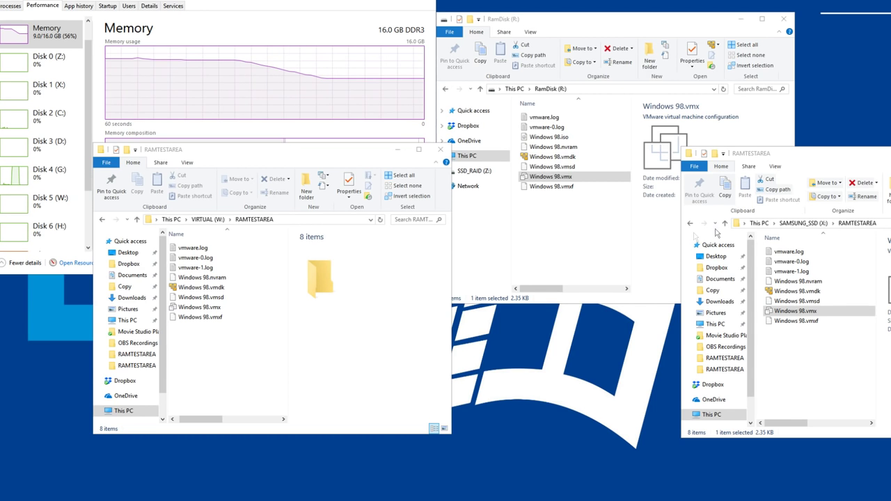
left_click(561, 230)
Step: Launch Windows 98 from the RamDisk, suspend it on close, then relaunch Windows 98.vmx
double_click(555, 177)
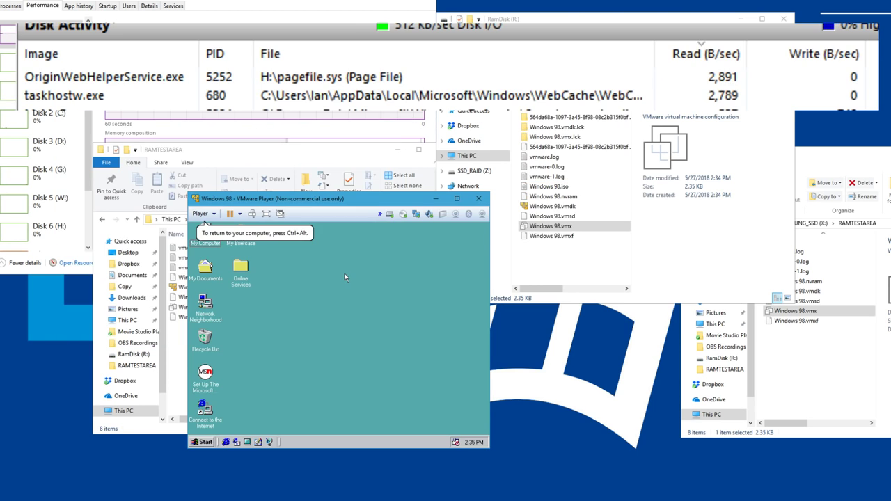
left_click(480, 199)
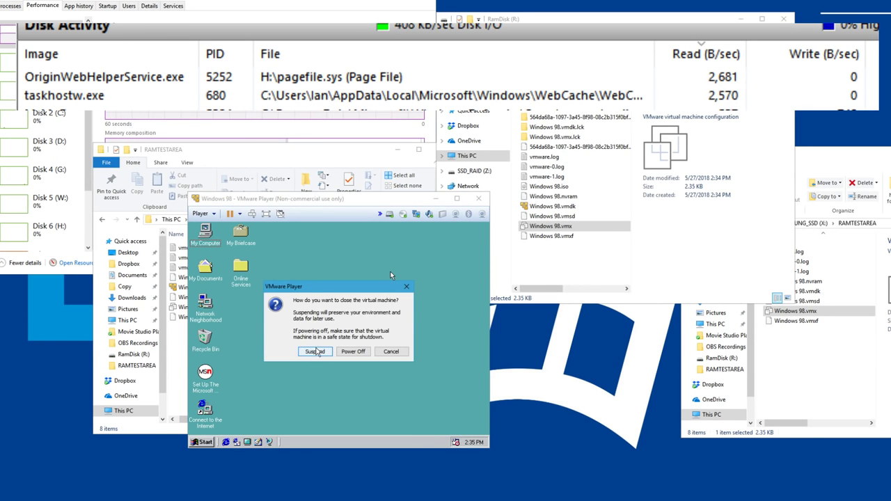
left_click(315, 352)
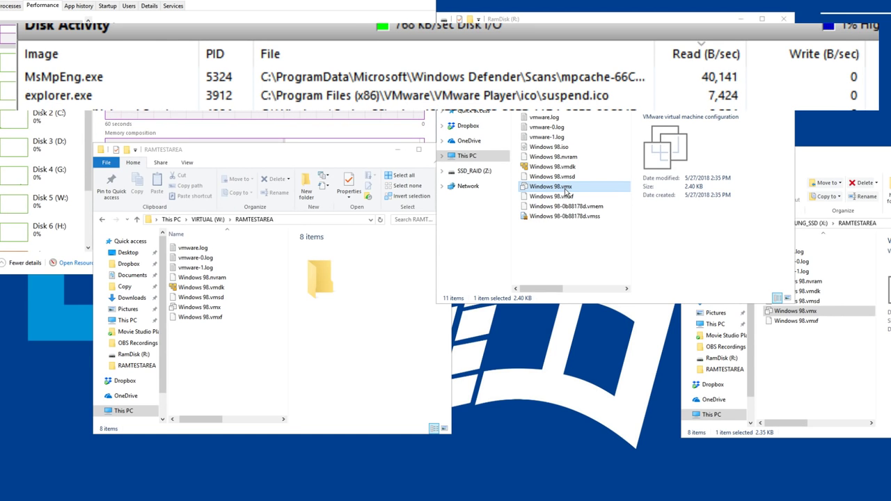
double_click(566, 191)
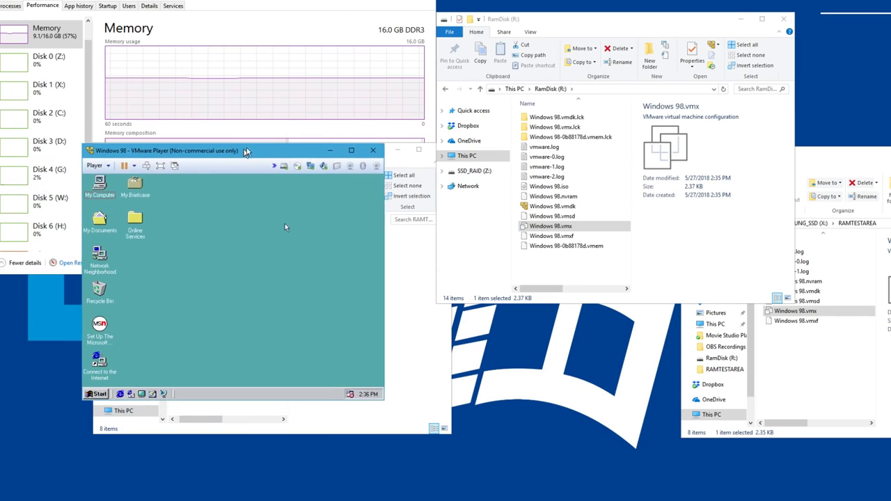
Step: Drag the resumed Windows 98 VM window up and to the right
left_click_drag(246, 151, 287, 131)
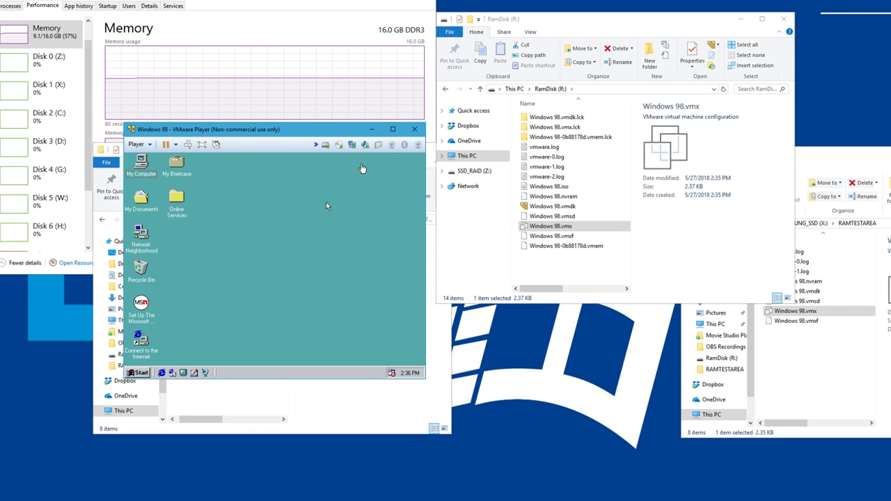
Step: Bring the RAMTESTAREA folder window to the front
left_click(317, 433)
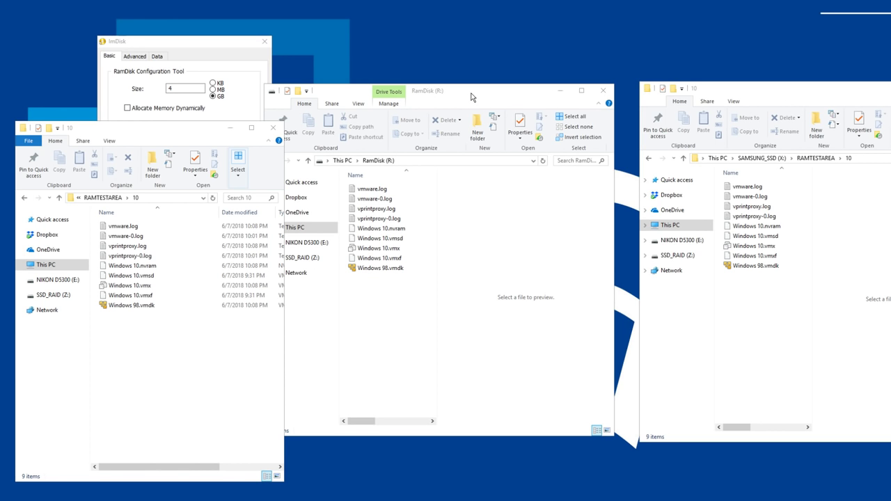
Step: Centre the RamDisk (R:) folder window and bring the ImDisk configuration dialog forward
left_click_drag(472, 97, 501, 111)
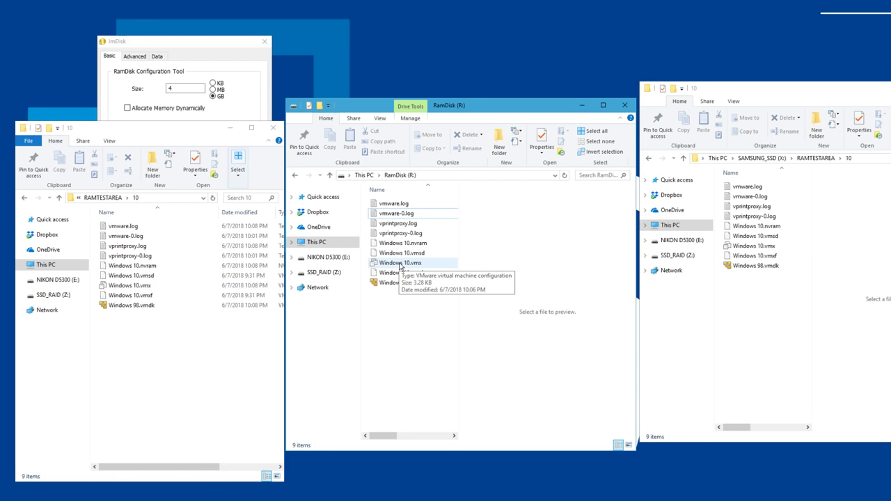
left_click(214, 39)
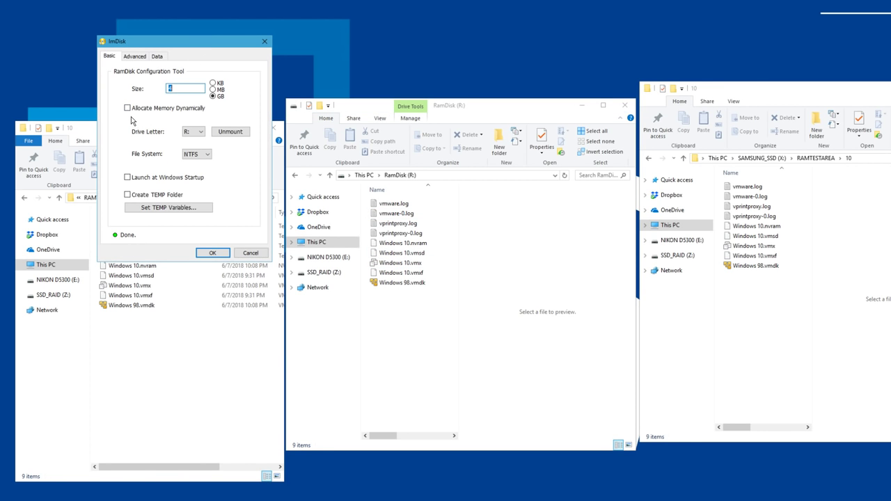
Step: Browse ImDisk's Basic, Advanced and Data tabs, leaving the 4 GB R: NTFS settings unchanged
mouse_move(128, 111)
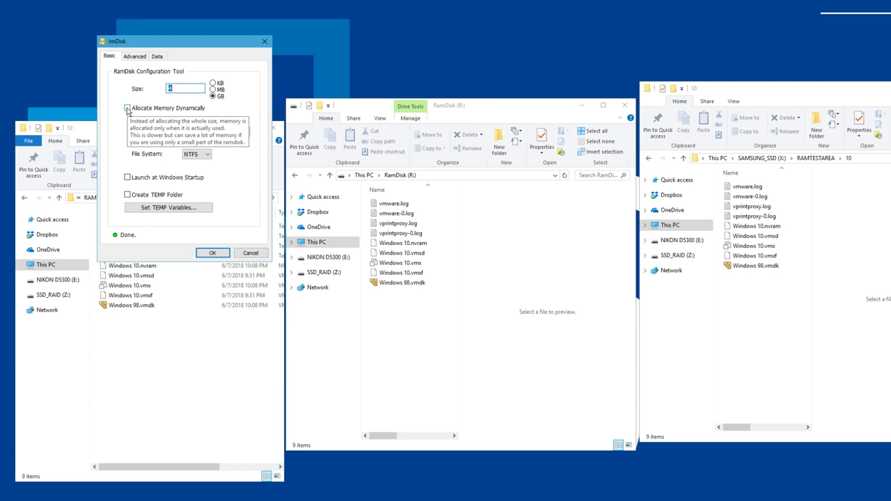
left_click(134, 56)
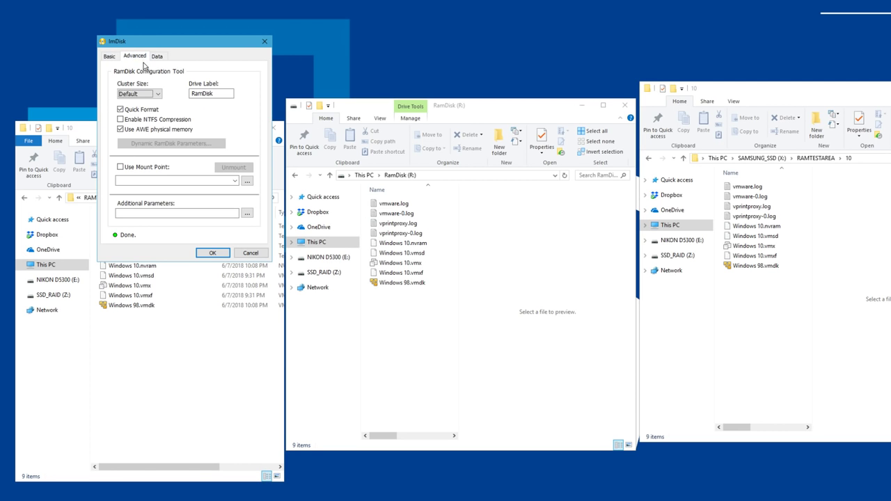
left_click(160, 57)
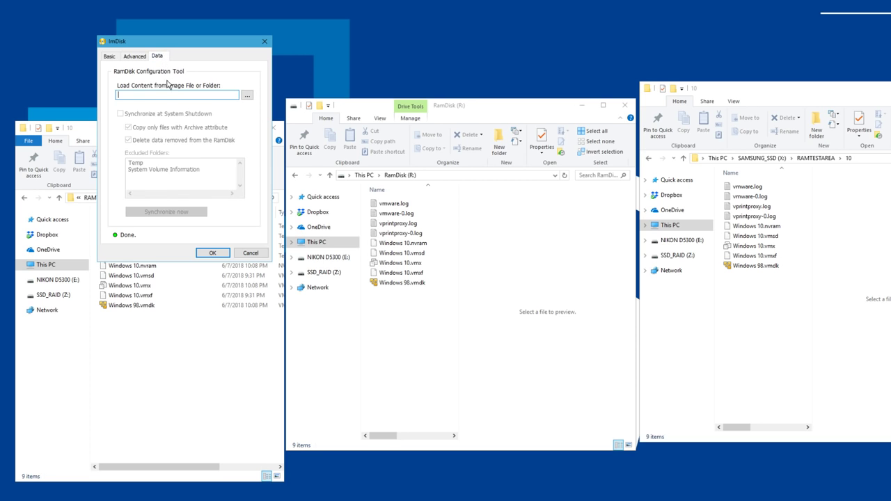
left_click(135, 56)
left_click(110, 56)
left_click(132, 56)
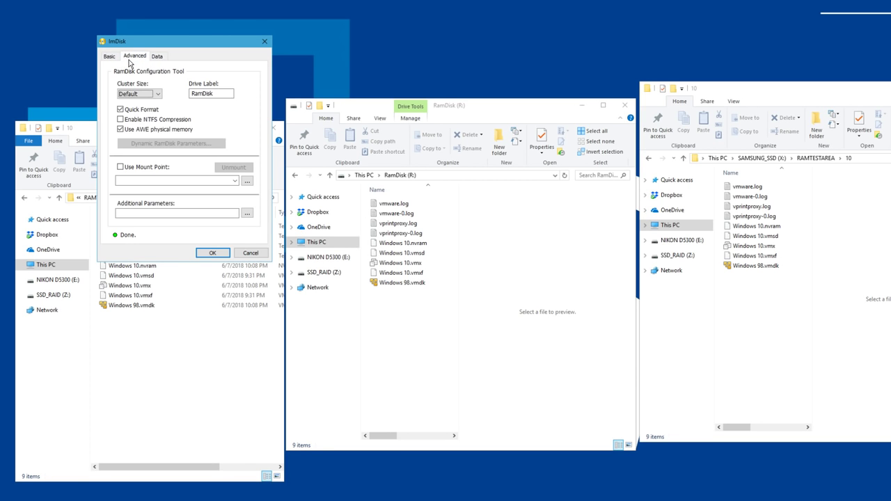
mouse_move(155, 136)
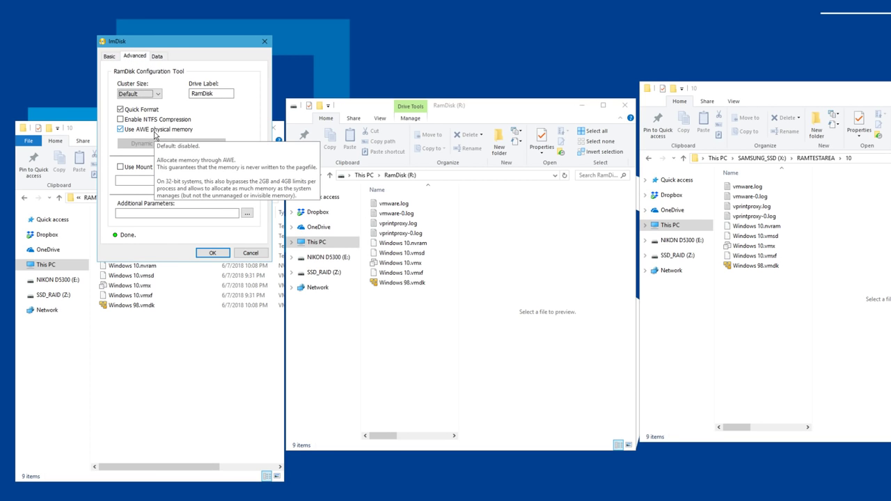
left_click(110, 56)
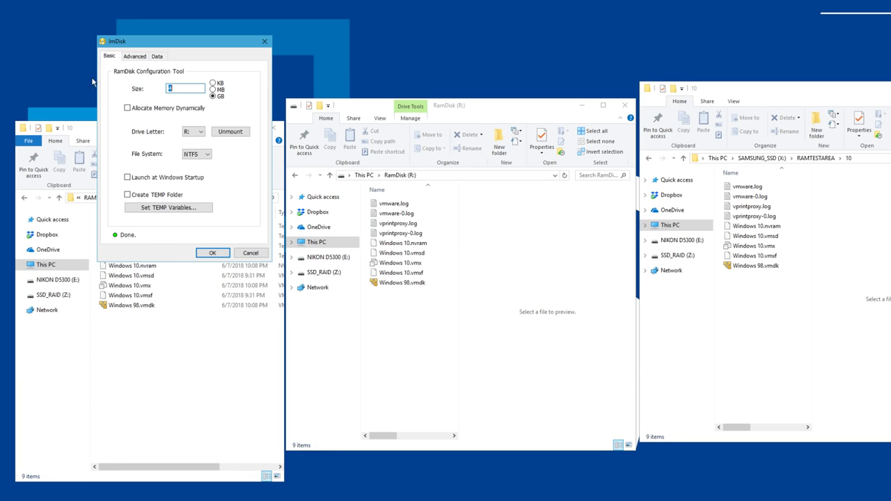
Step: Focus the RamDisk, SAMSUNG_SSD and folder 10 windows in turn, ending with folder 10 in front
left_click(525, 115)
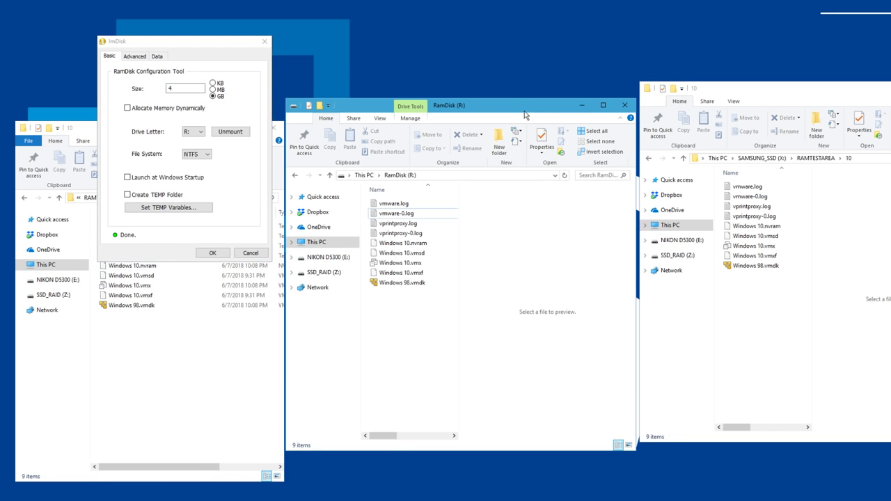
left_click(782, 91)
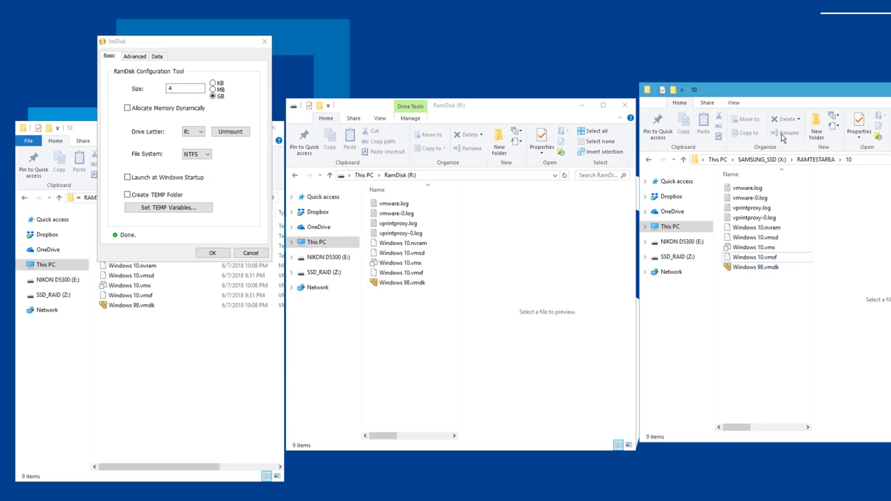
left_click(141, 400)
Step: Start Windows 10.vmx from X:\RAMTESTAREA\10 and open Task Manager with Ctrl+Shift+Esc
left_click_drag(195, 131, 190, 106)
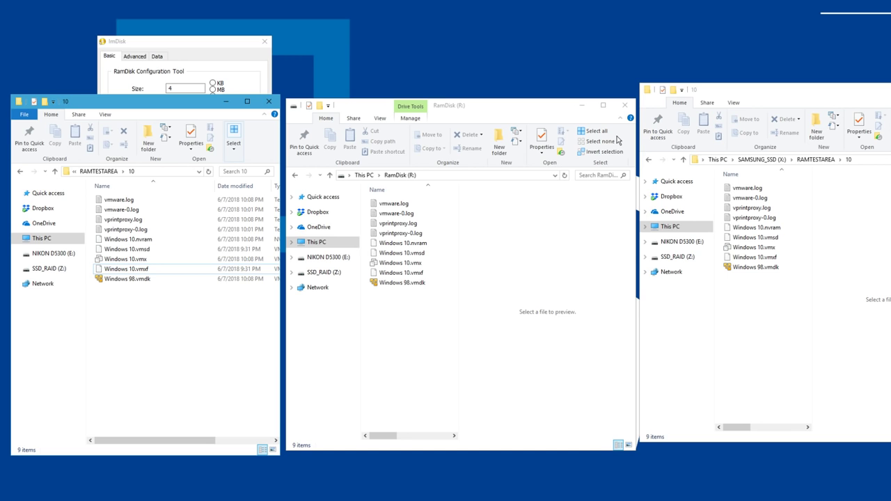
left_click(401, 263)
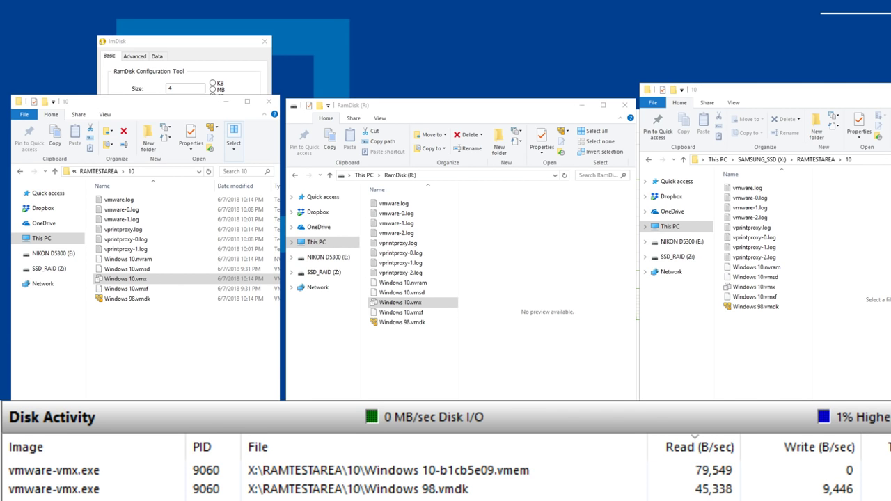
left_click(370, 371)
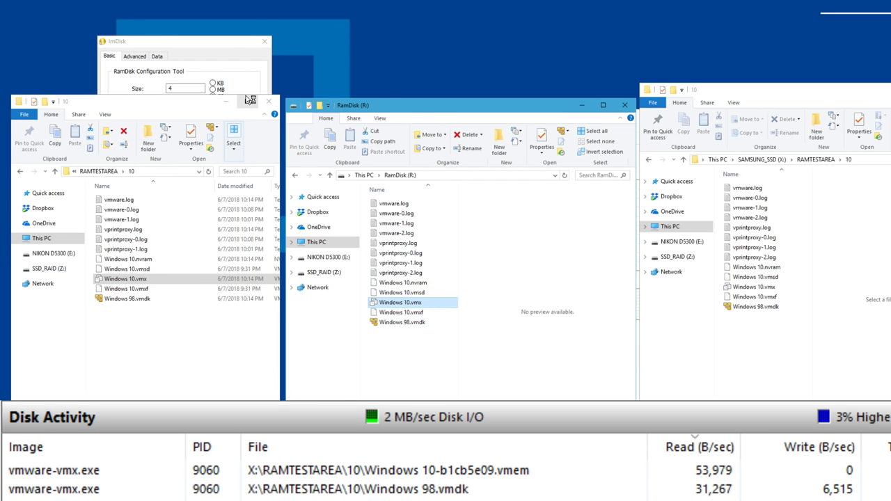
key("ctrl+shift+Escape")
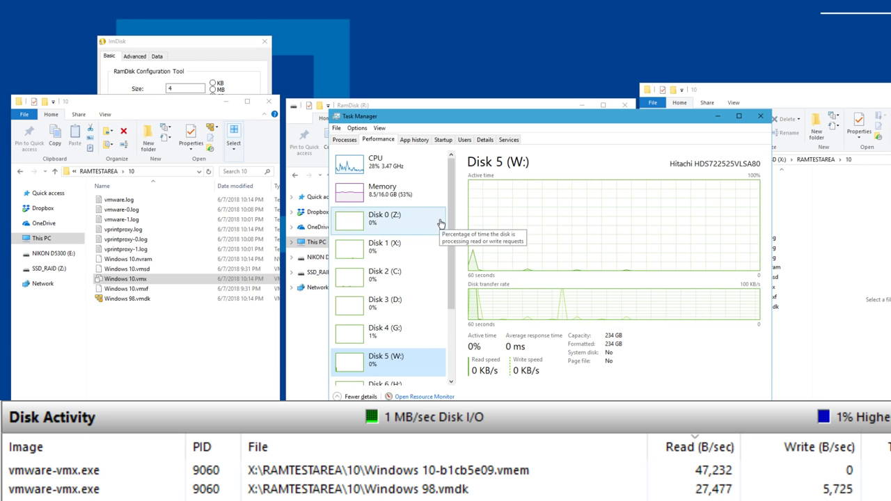
Step: Graph Disk 1 (X:), then Disk 5 (W:) in Task Manager, and move Task Manager to the bottom
left_click_drag(451, 219, 454, 244)
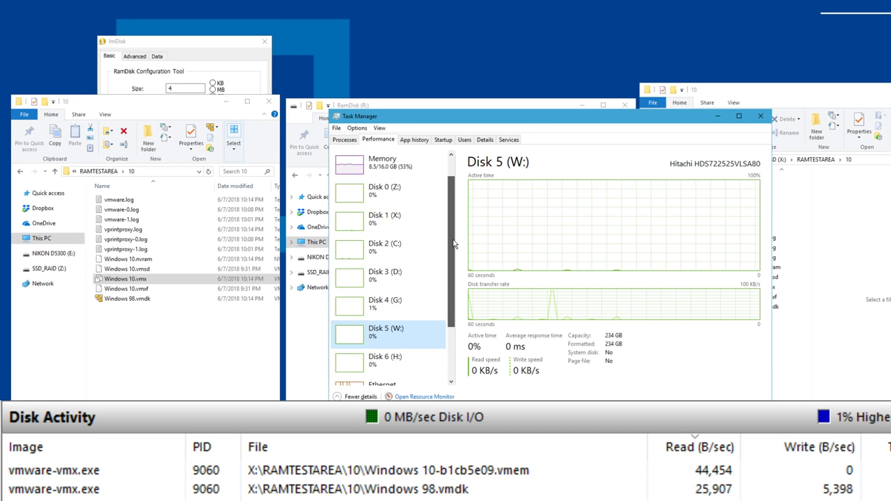
left_click(404, 233)
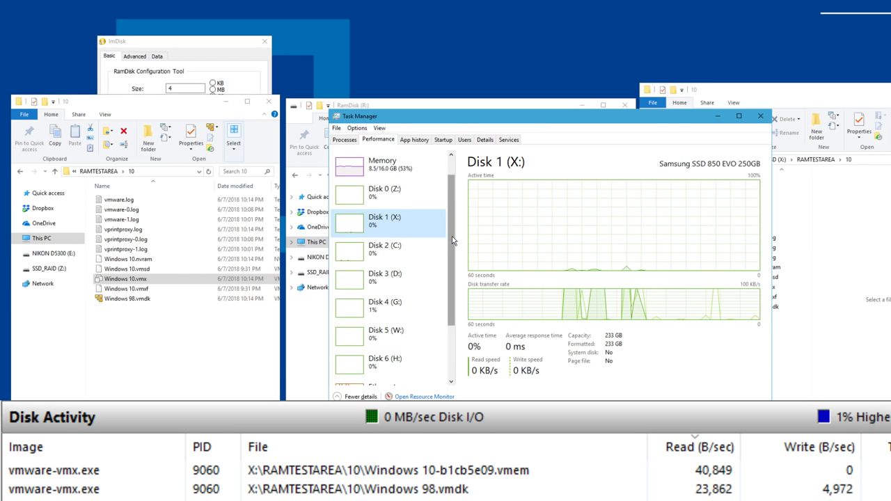
scroll(451, 240, "down", 1)
left_click(397, 318)
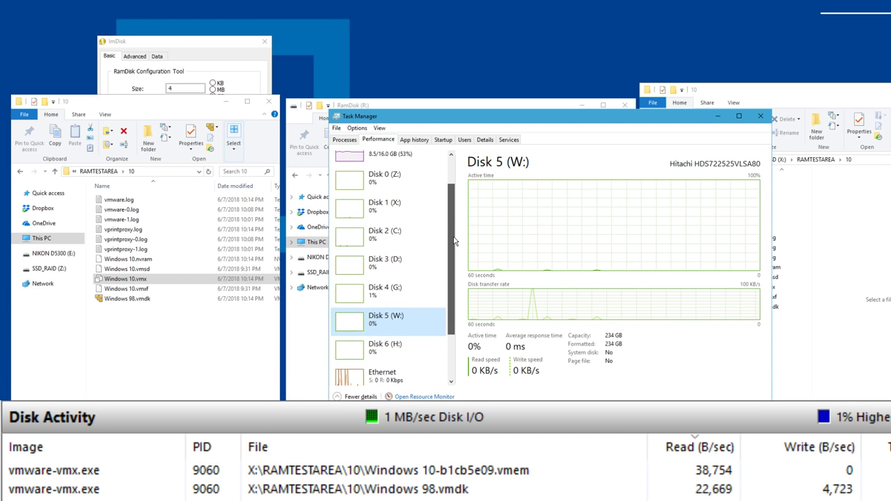
mouse_move(454, 237)
left_mouse_down()
mouse_move(460, 297)
mouse_move(462, 215)
mouse_move(458, 231)
left_mouse_up()
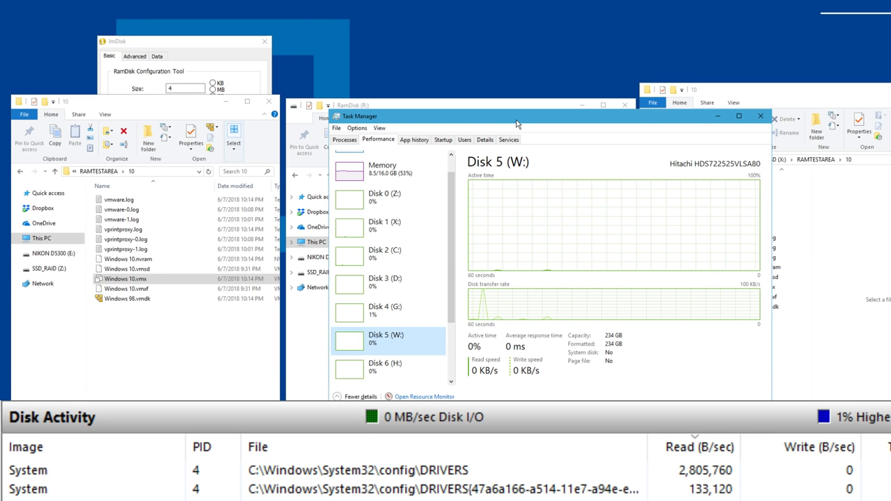
left_click_drag(517, 123, 356, 400)
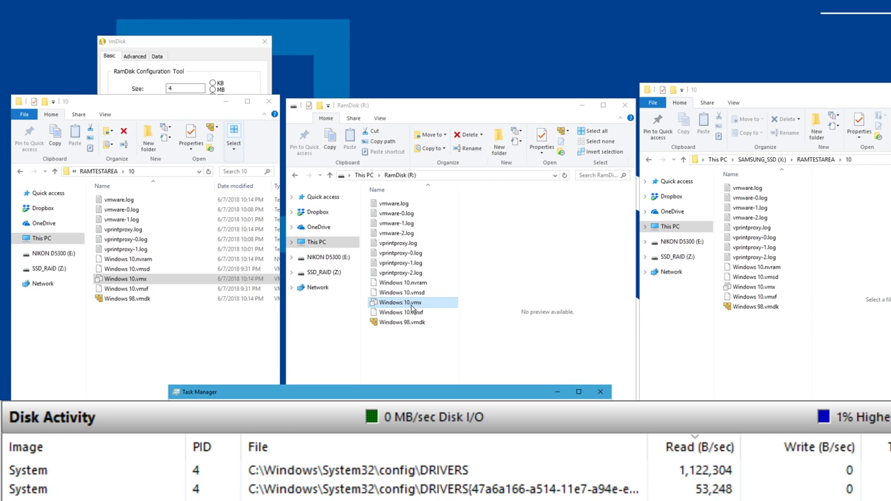
Step: Launch the Windows 98 VM from the RAM disk, then close it with Suspend
double_click(412, 304)
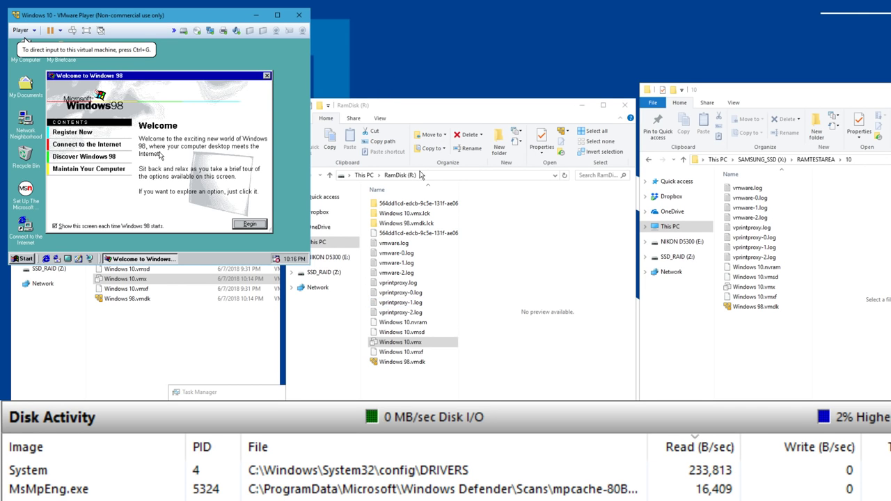
left_click(299, 19)
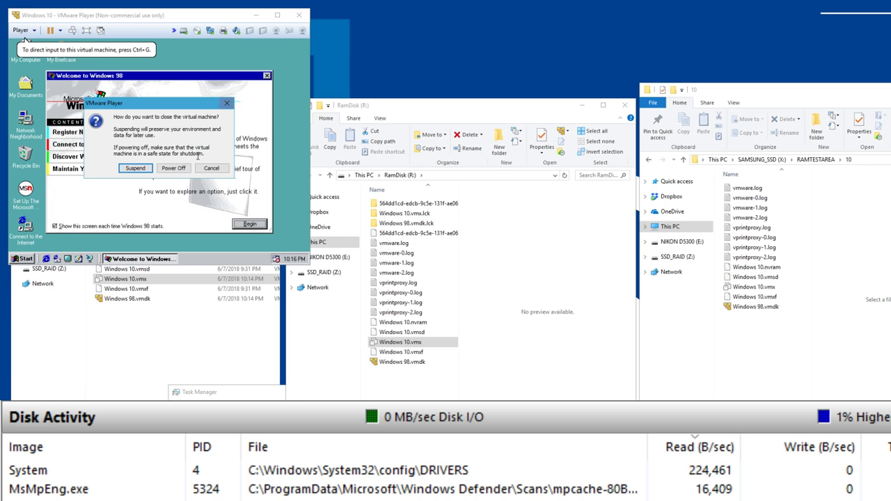
left_click(135, 169)
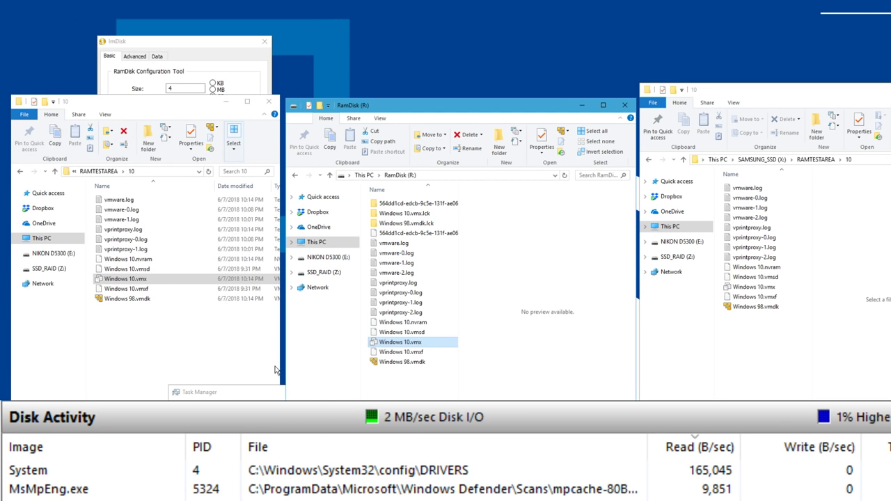
Step: Centre Task Manager and graph Disk 1 (X:), the Samsung SSD 850 EVO 250GB
left_click_drag(259, 393, 279, 141)
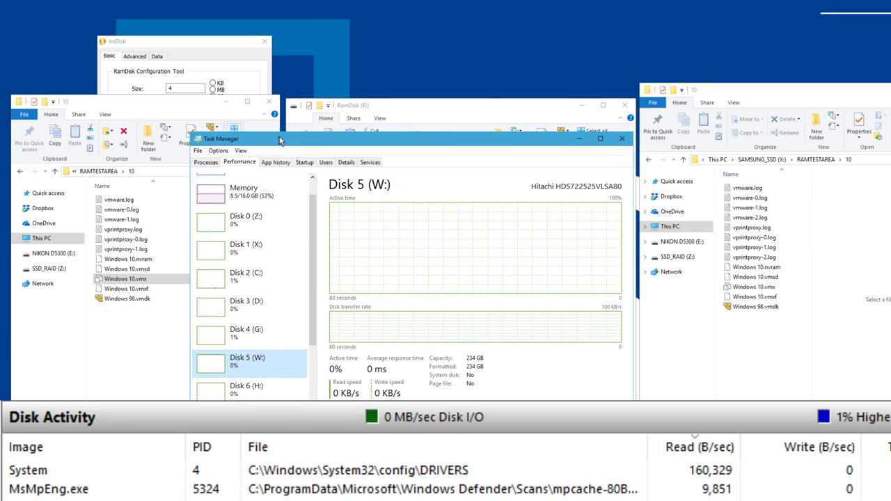
left_click(251, 258)
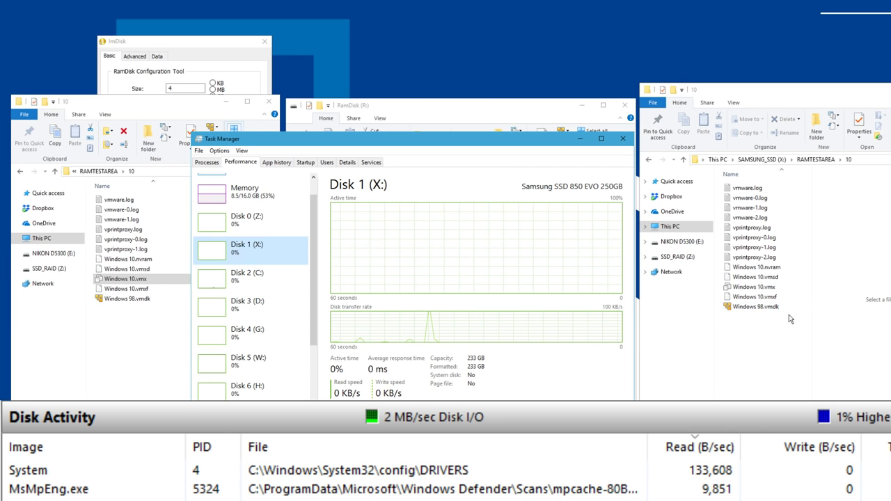
left_click_drag(491, 142, 485, 132)
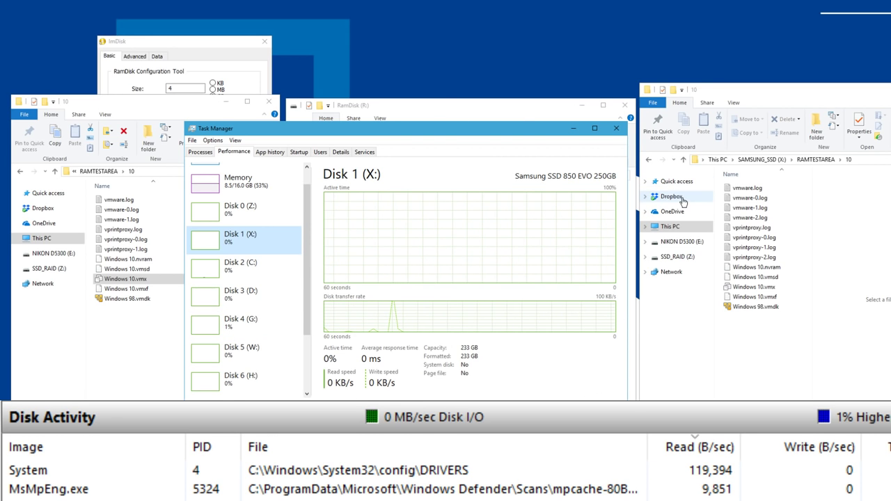
Step: Boot Windows 98 from the SSD folder's Windows 10.vmx on X:, then suspend it
double_click(765, 288)
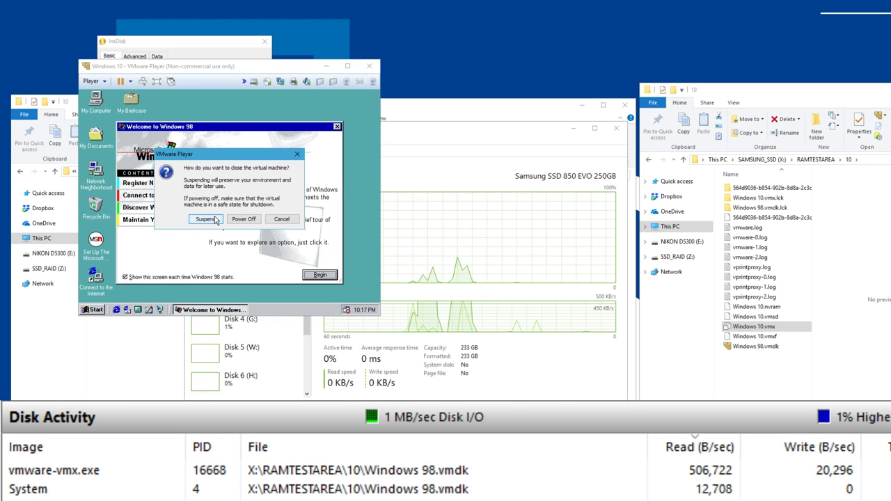
left_click(215, 218)
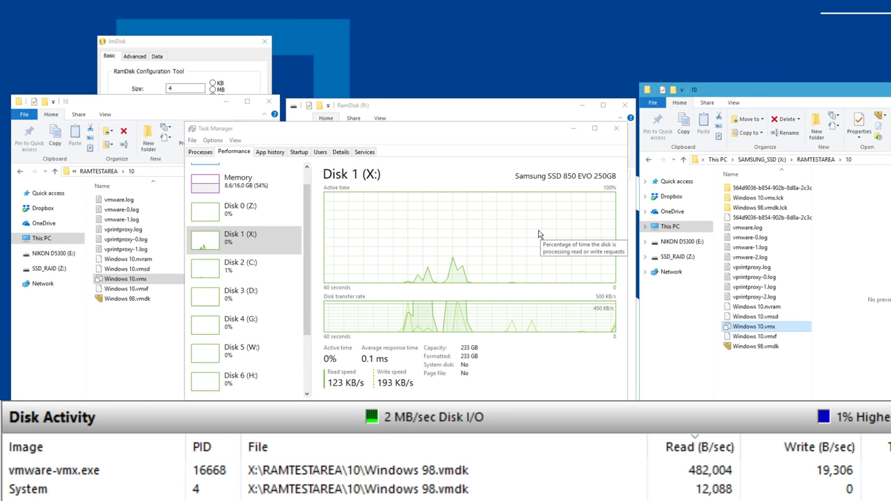
left_click(124, 373)
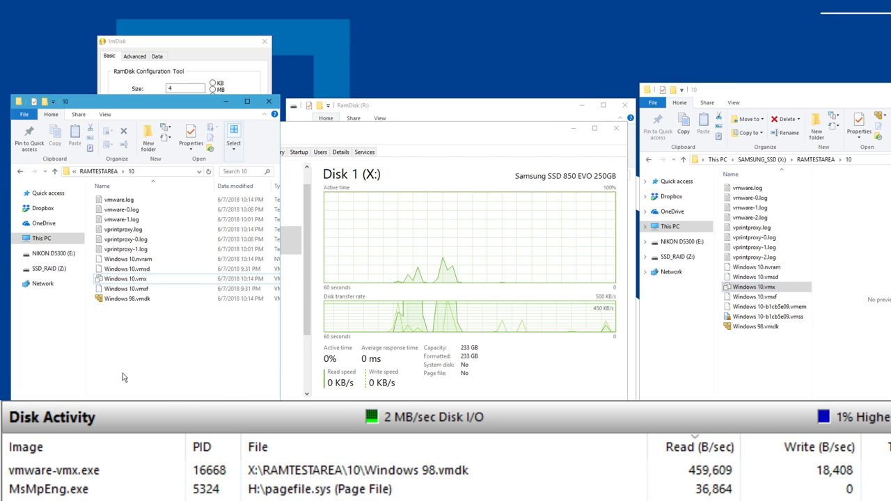
Step: Graph Disk 5 (W:) in Task Manager and launch Windows 10.vmx from the HDD folder
left_click_drag(332, 132, 484, 134)
left_click(327, 345)
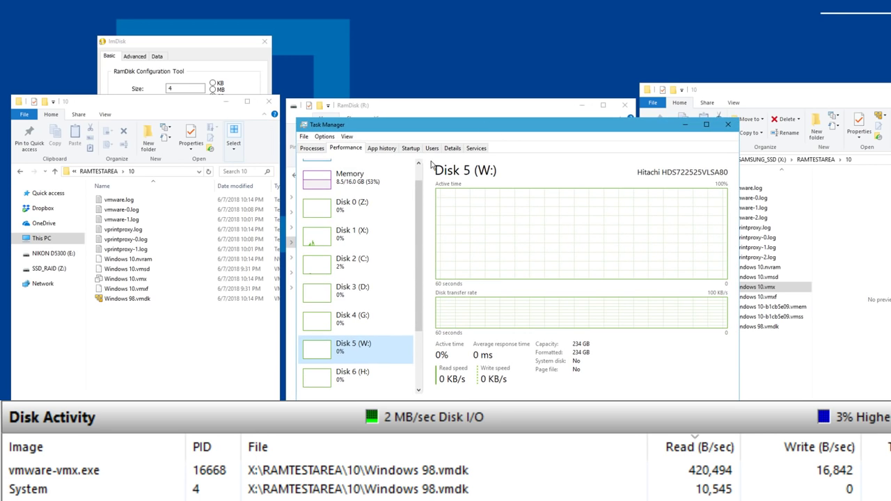
left_click(183, 360)
double_click(137, 280)
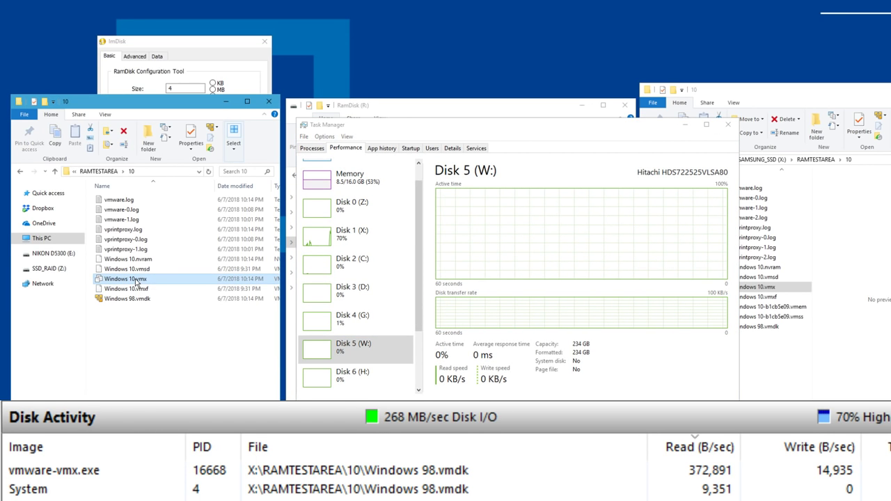
Step: Watch Disk 5 (W:) activity while the HDD-hosted Windows 98 boots to its Welcome screen
left_click_drag(525, 131, 632, 132)
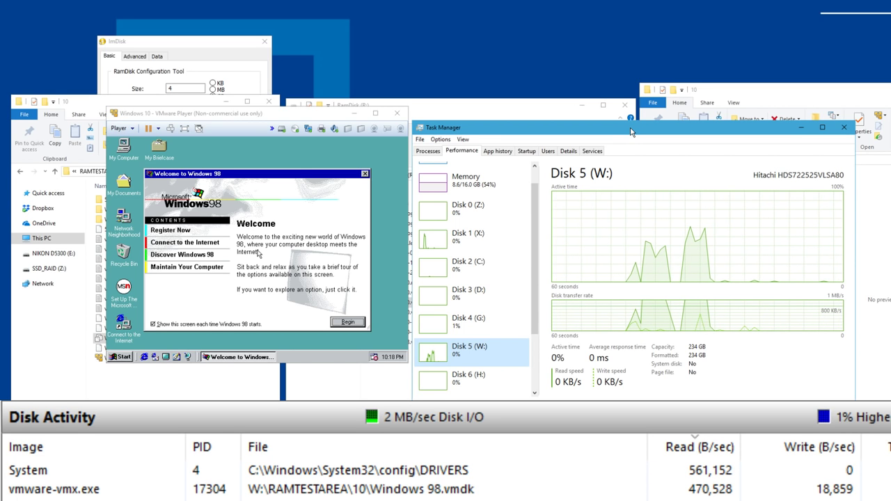
left_click(798, 99)
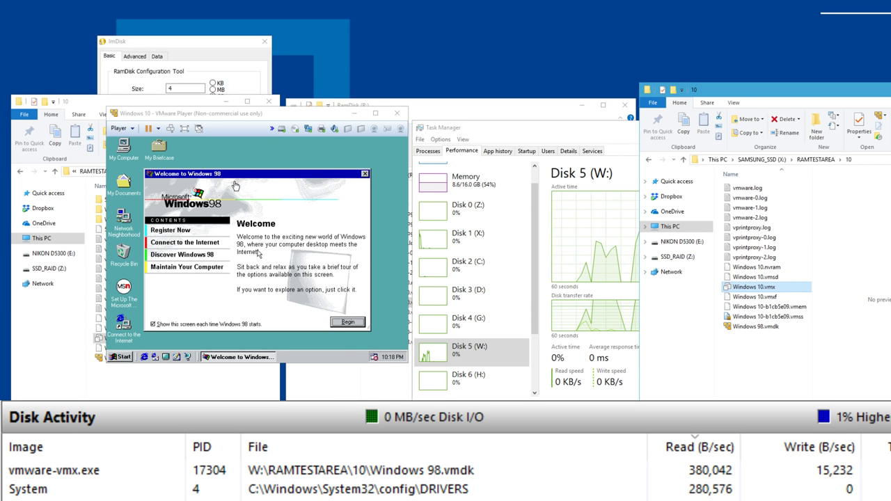
left_click(251, 114)
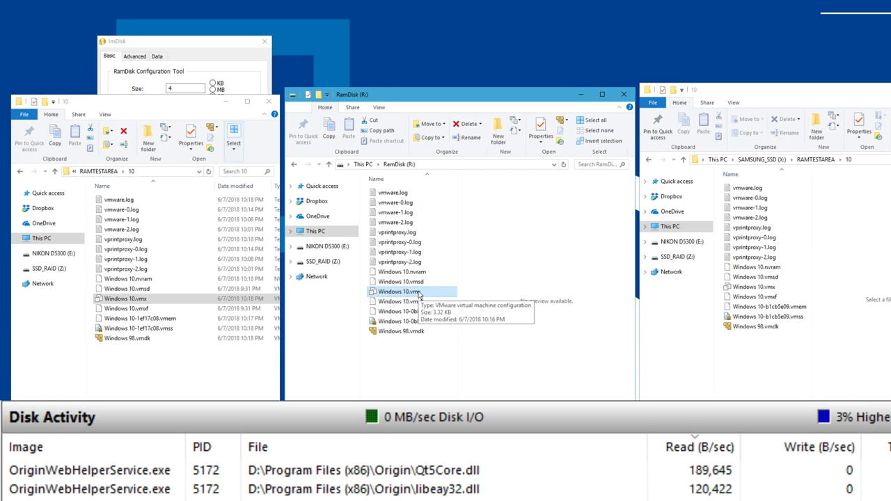
Step: Bring up Task Manager, then close the RAM-disk VMware Player window and confirm
key("ctrl+shift+Escape")
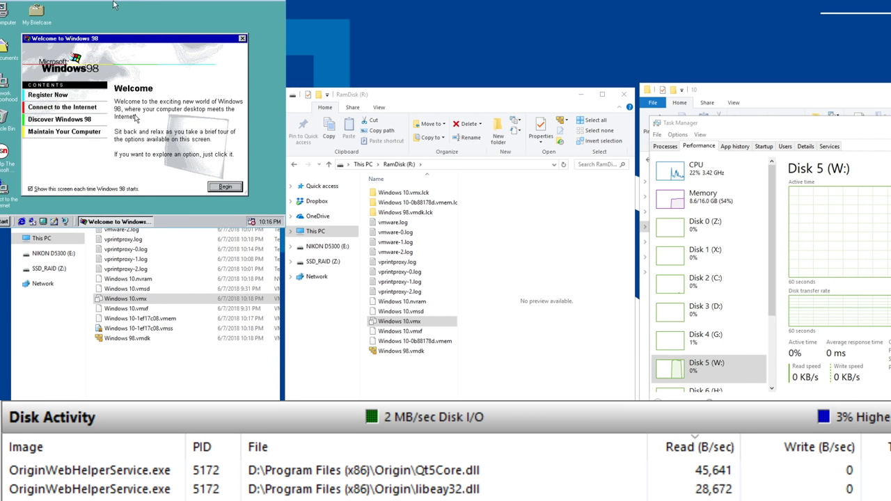
left_click_drag(186, 9, 256, 23)
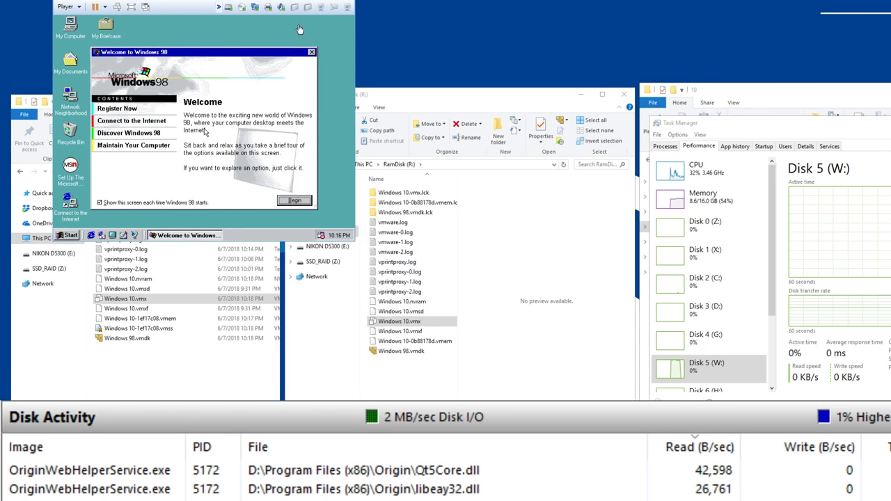
left_click(350, 8)
left_click(197, 148)
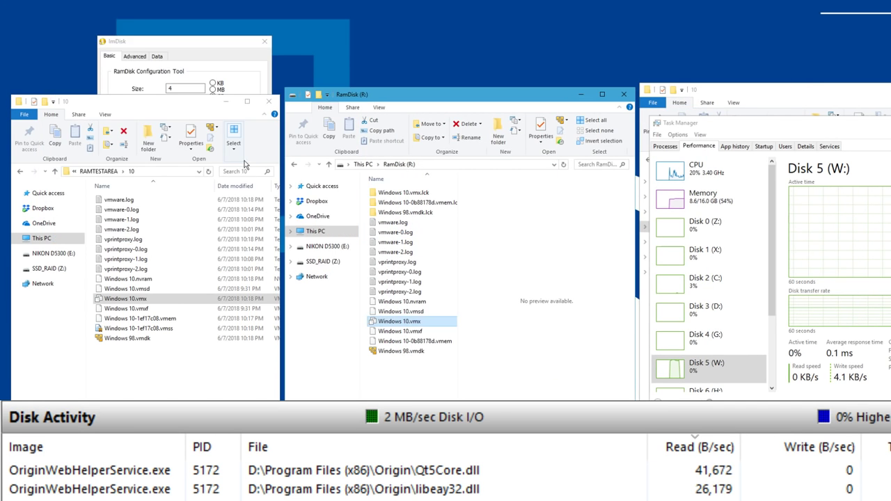
Step: Centre Task Manager and relaunch Windows 10.vmx from the SSD folder on X:
left_click_drag(885, 123, 399, 127)
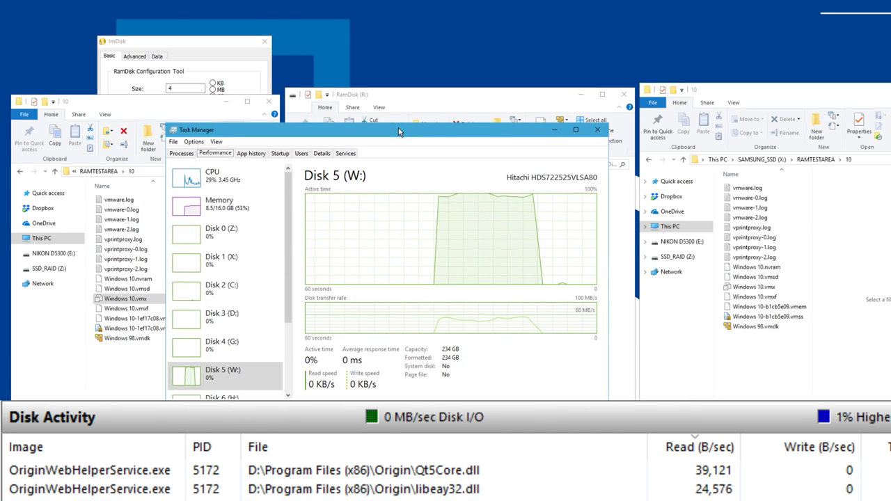
left_click(744, 377)
left_click(756, 287)
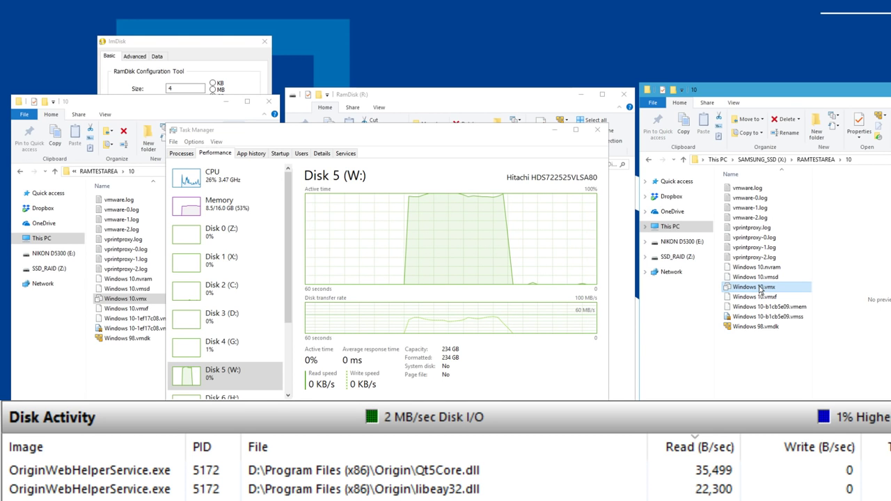
double_click(759, 288)
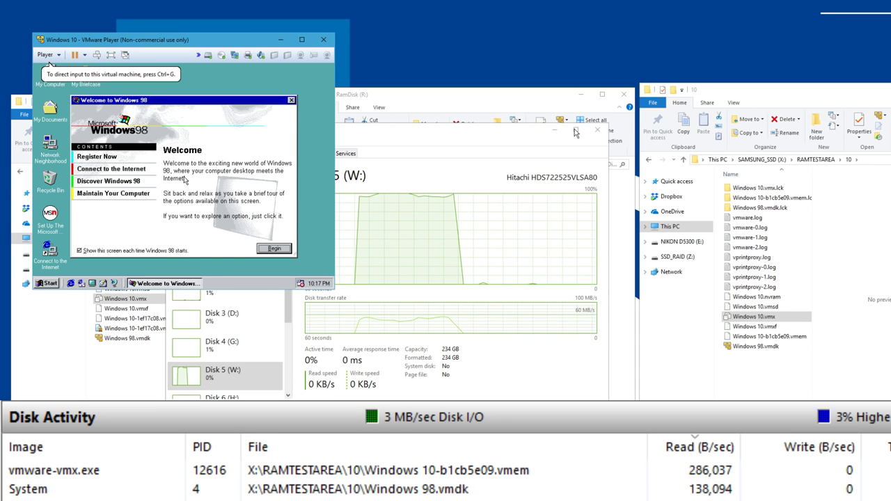
Step: Shut down the Windows 98 guest via Start > Shut Down, then select Windows 10.vmx in the HDD folder
left_click_drag(491, 130, 717, 177)
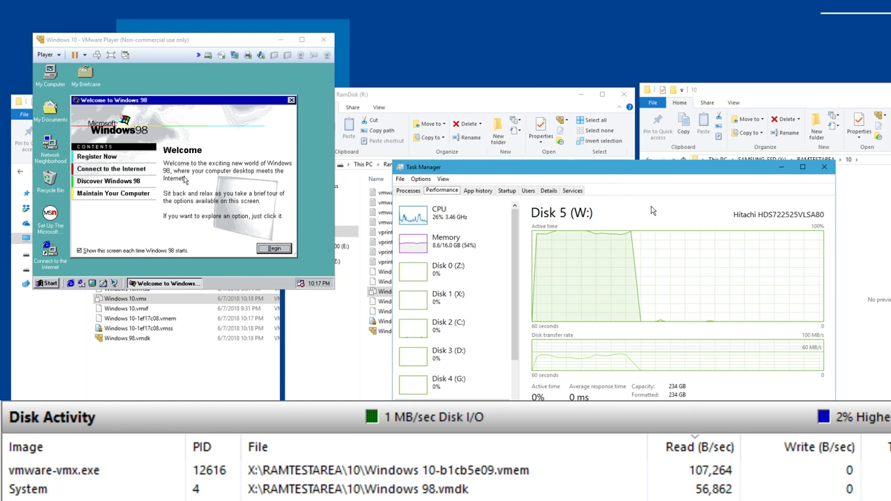
left_click(104, 271)
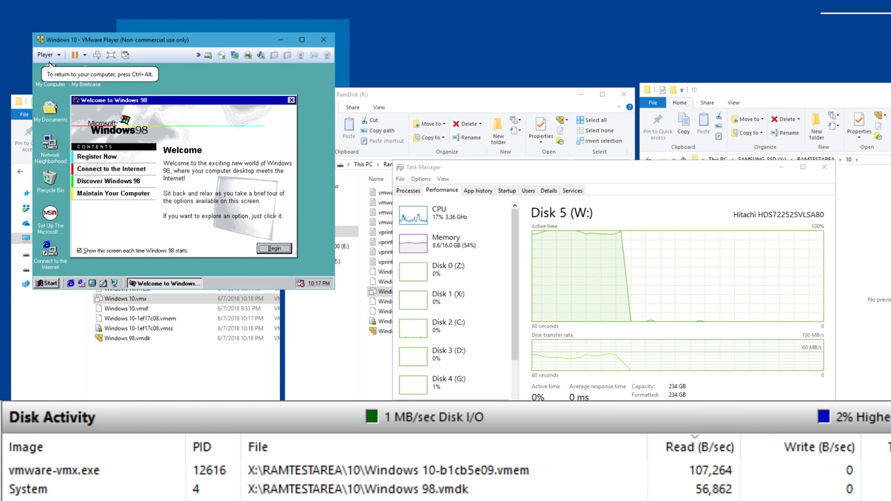
left_click(44, 282)
left_click(56, 265)
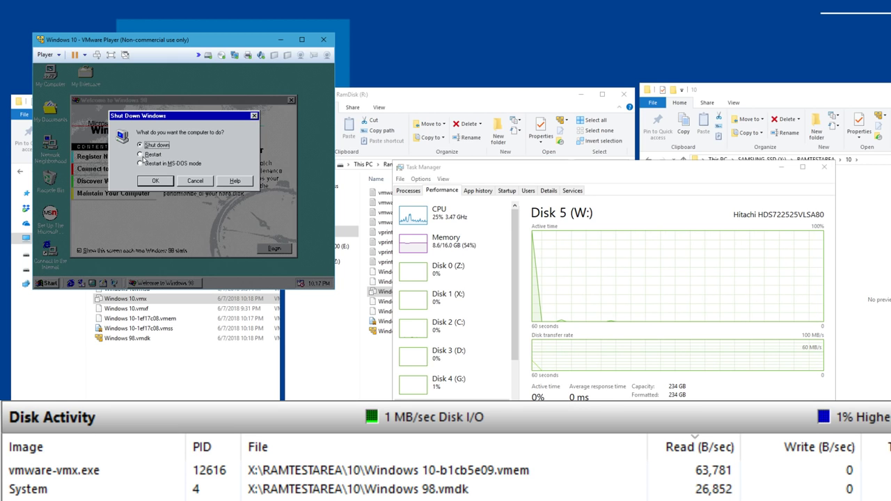
left_click(141, 155)
left_click(169, 176)
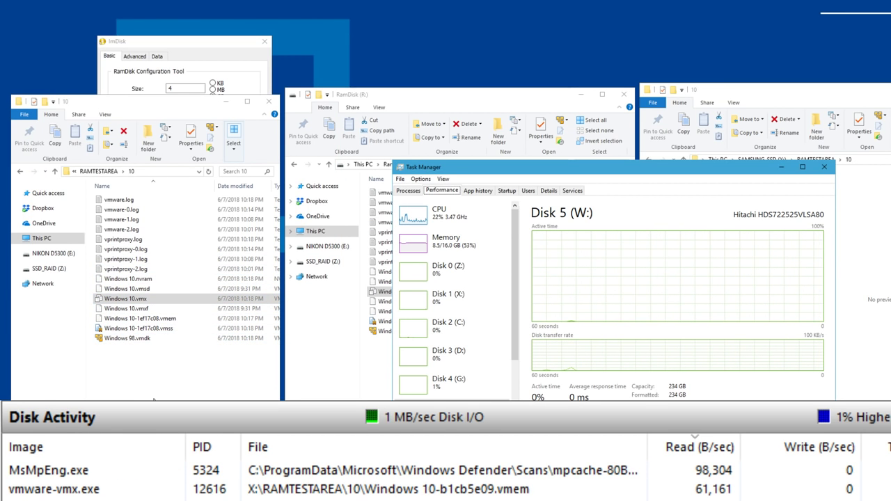
left_click(211, 372)
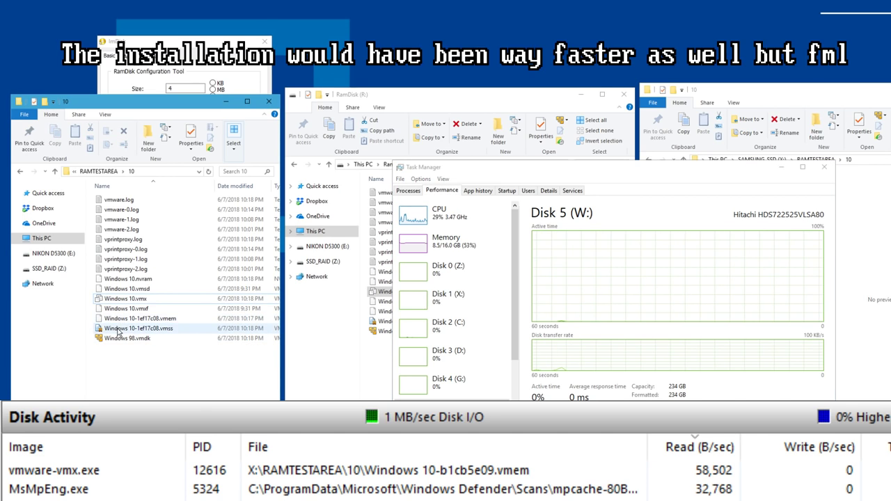
left_click(125, 299)
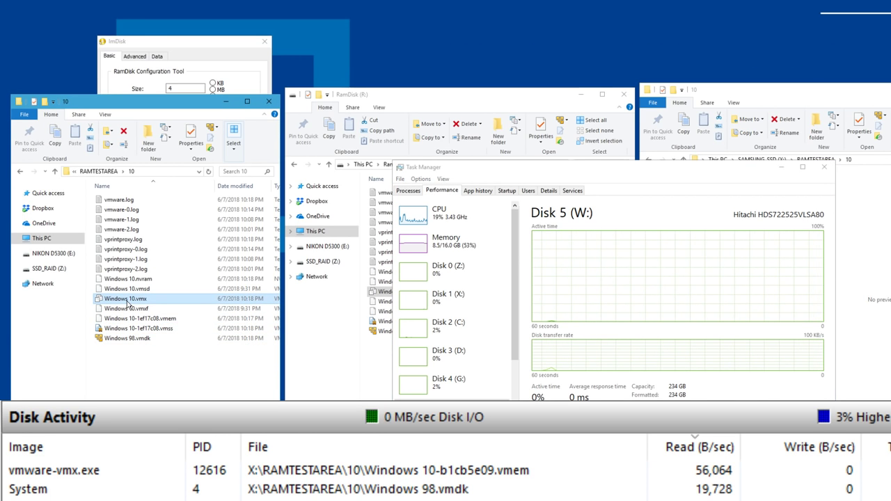